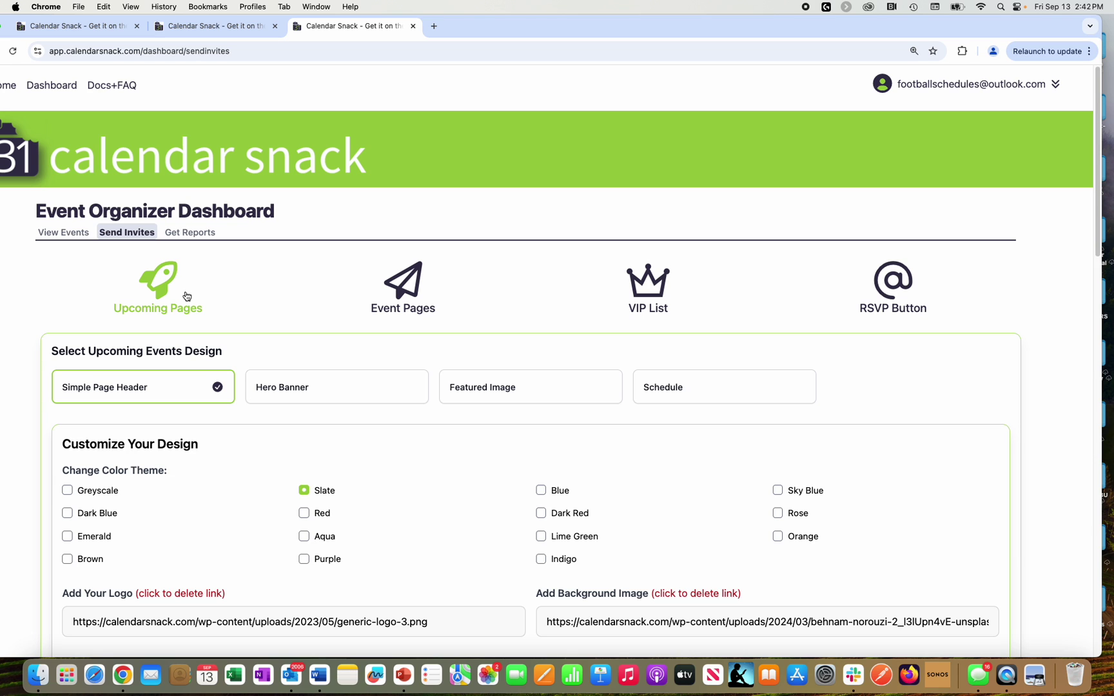
Step: Include the event's organizer, end date, start date, end time and event location in the Upcoming Events page elements
scroll(194, 297, down, 5)
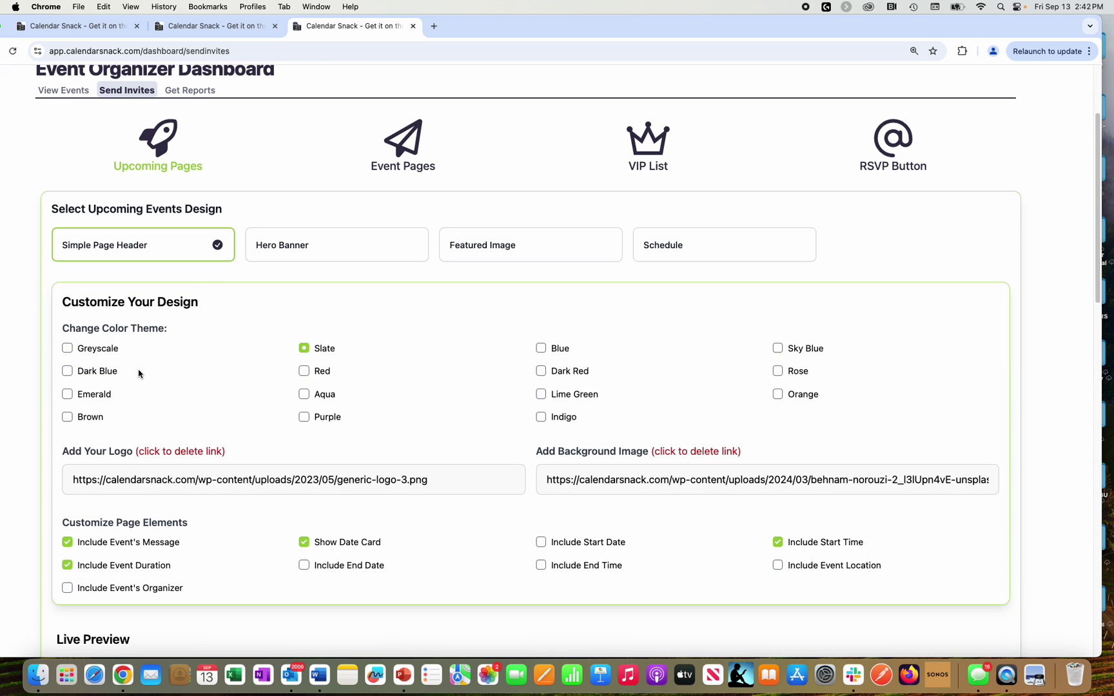
scroll(142, 374, down, 6)
click(131, 394)
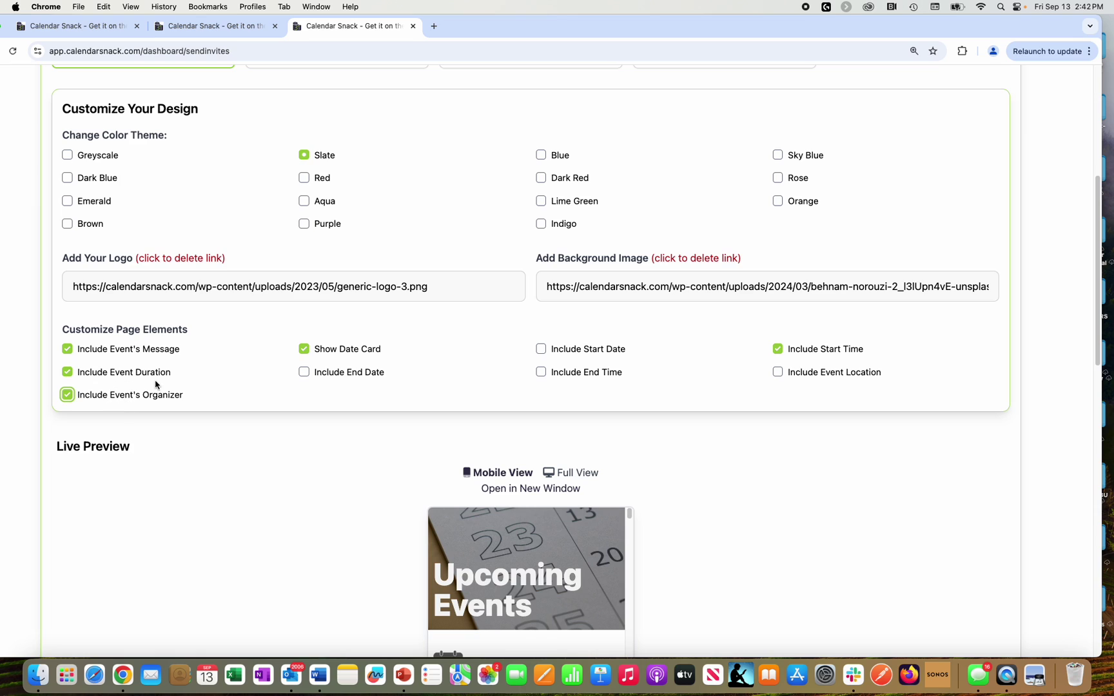
click(380, 376)
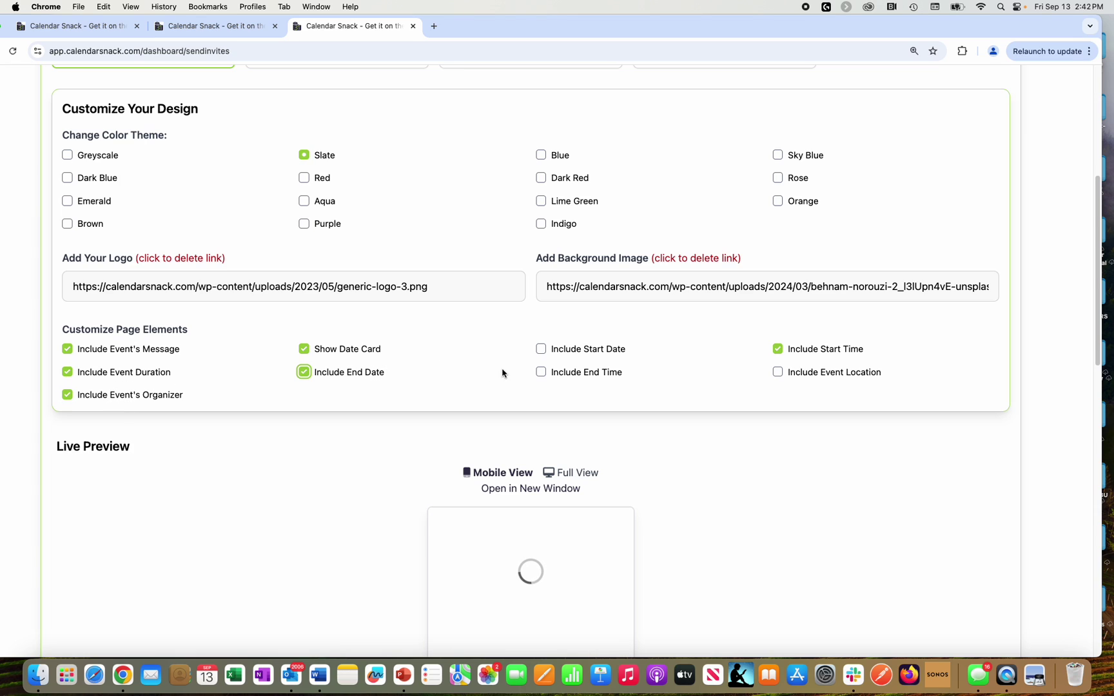
click(549, 373)
click(541, 349)
click(541, 372)
click(777, 372)
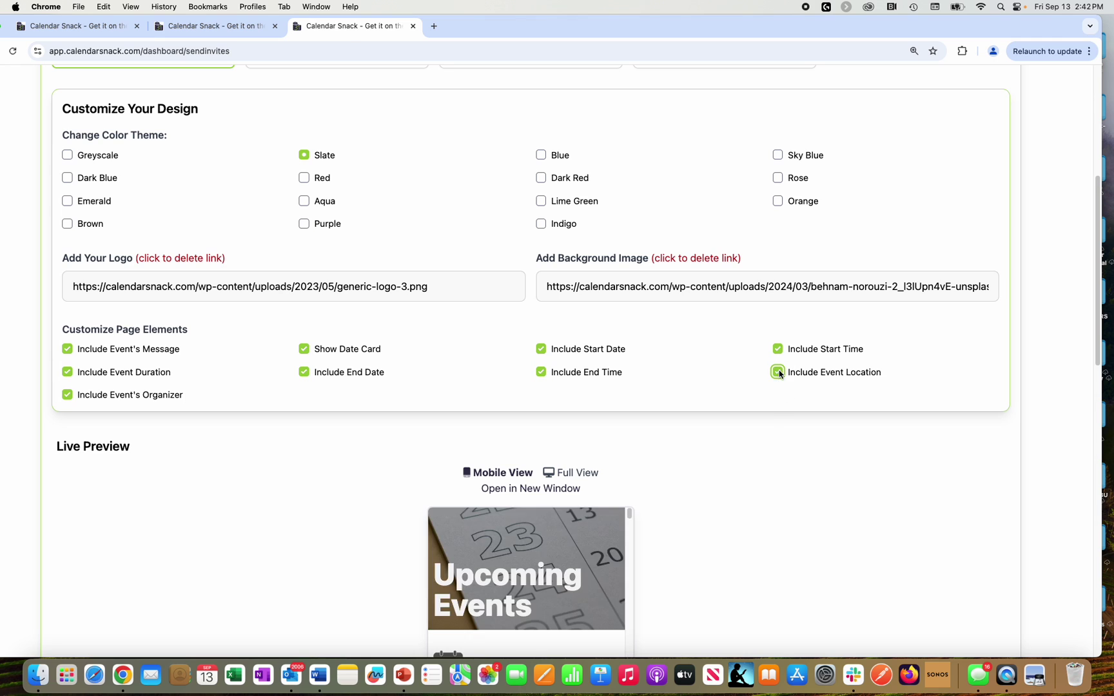
Step: Set the live preview of the Upcoming Events page to full view and open it in a new window
scroll(769, 412, down, 10)
scroll(769, 417, up, 7)
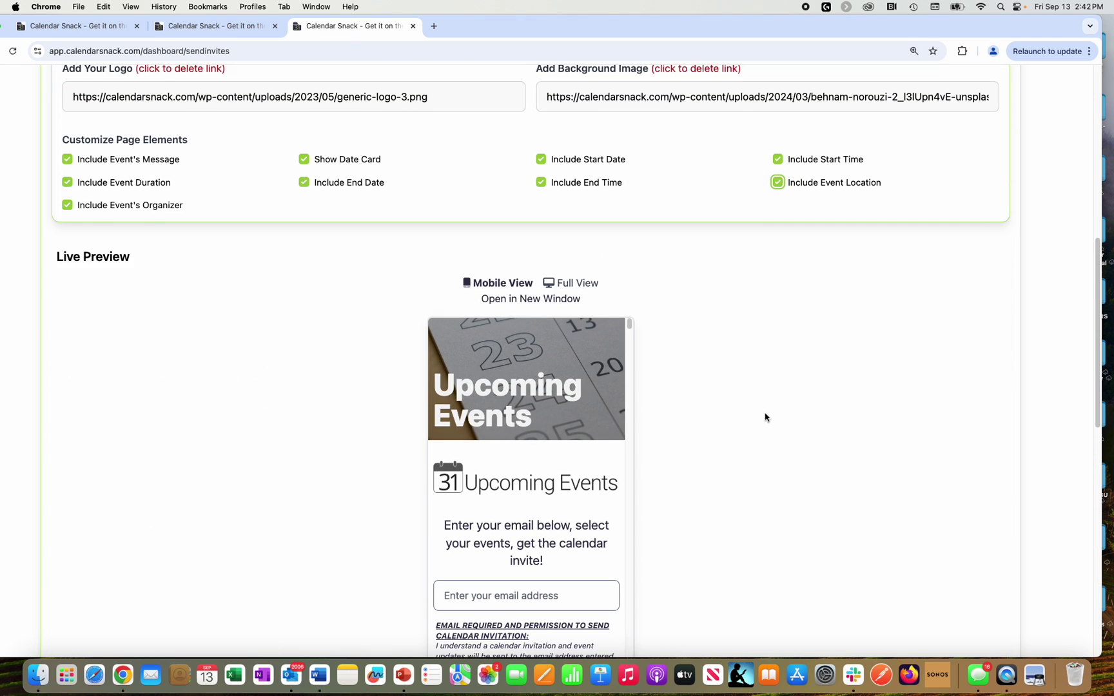
click(564, 281)
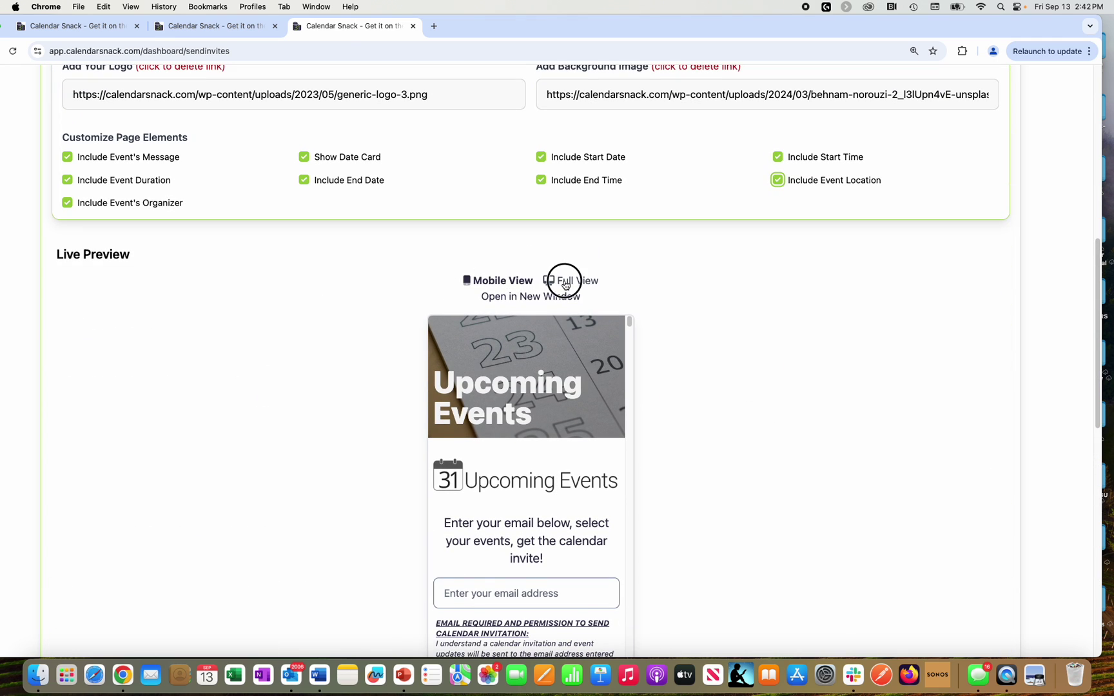
click(545, 299)
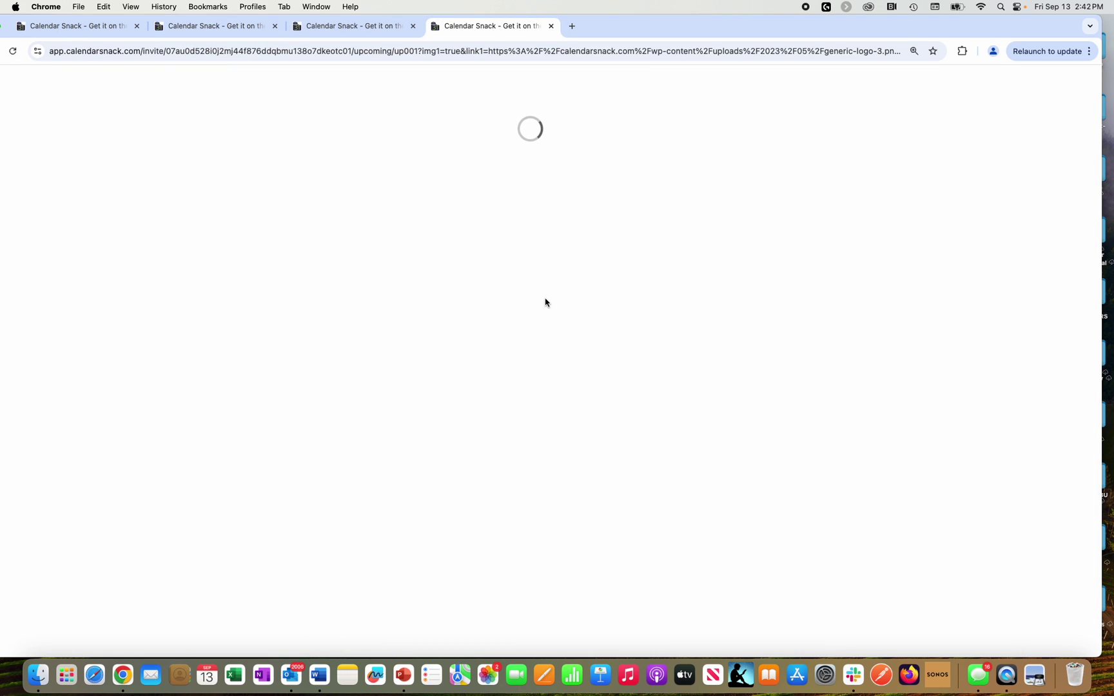
Step: Look over the Upcoming Events page and fill in the email address with a saved suggestion
scroll(569, 319, down, 10)
scroll(569, 320, up, 10)
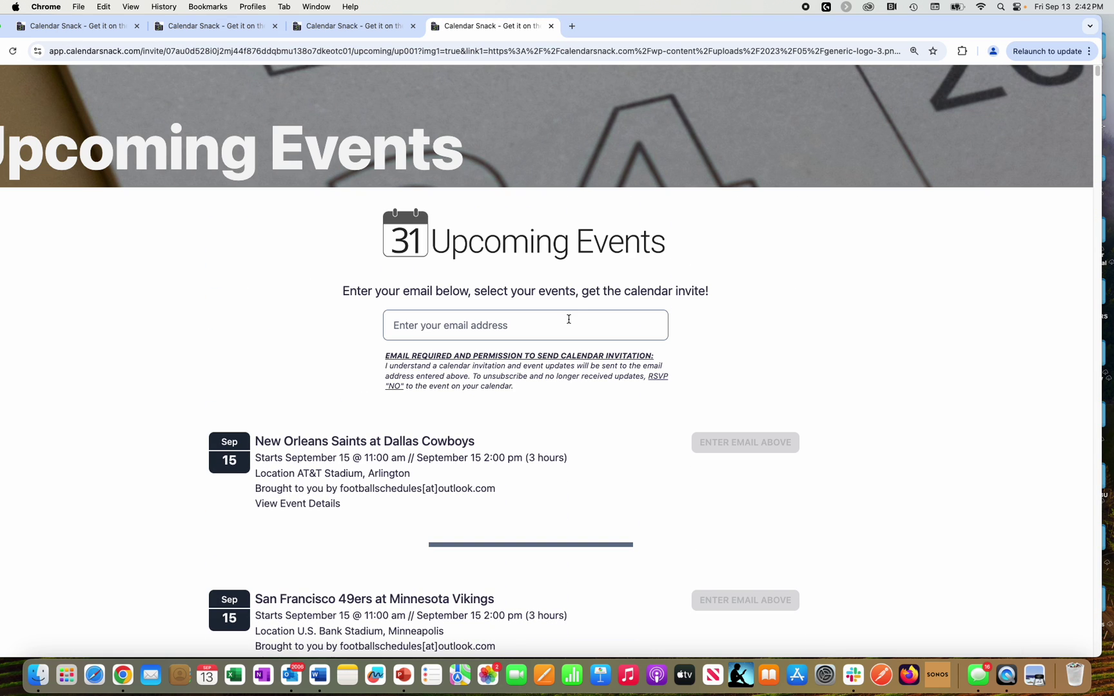
click(565, 318)
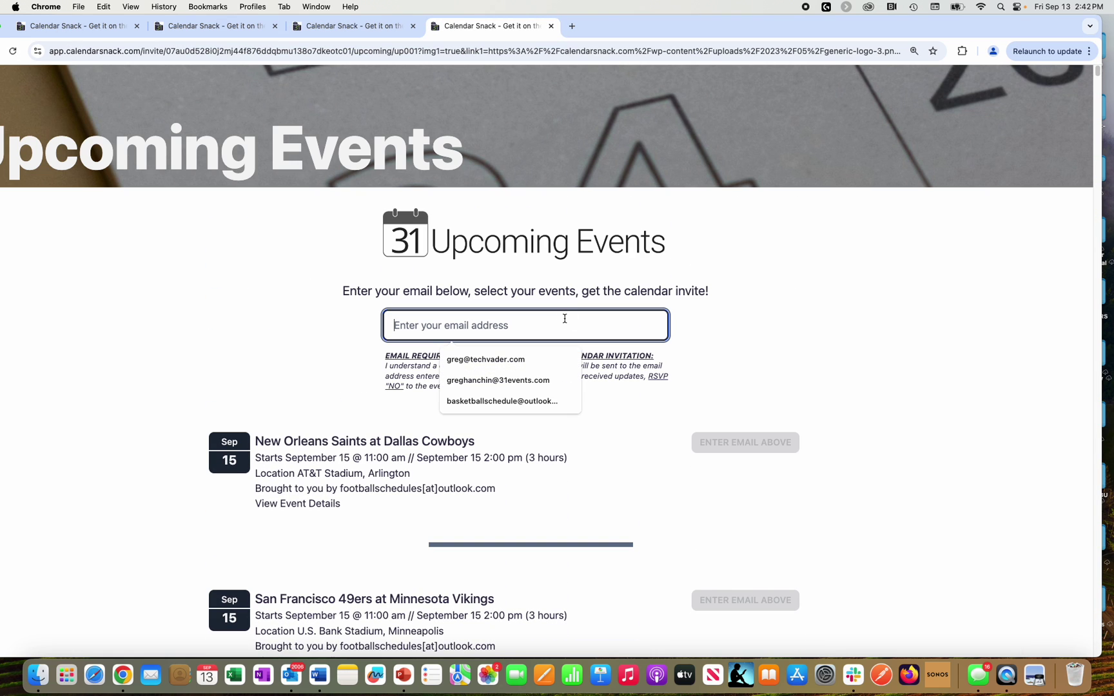
click(521, 367)
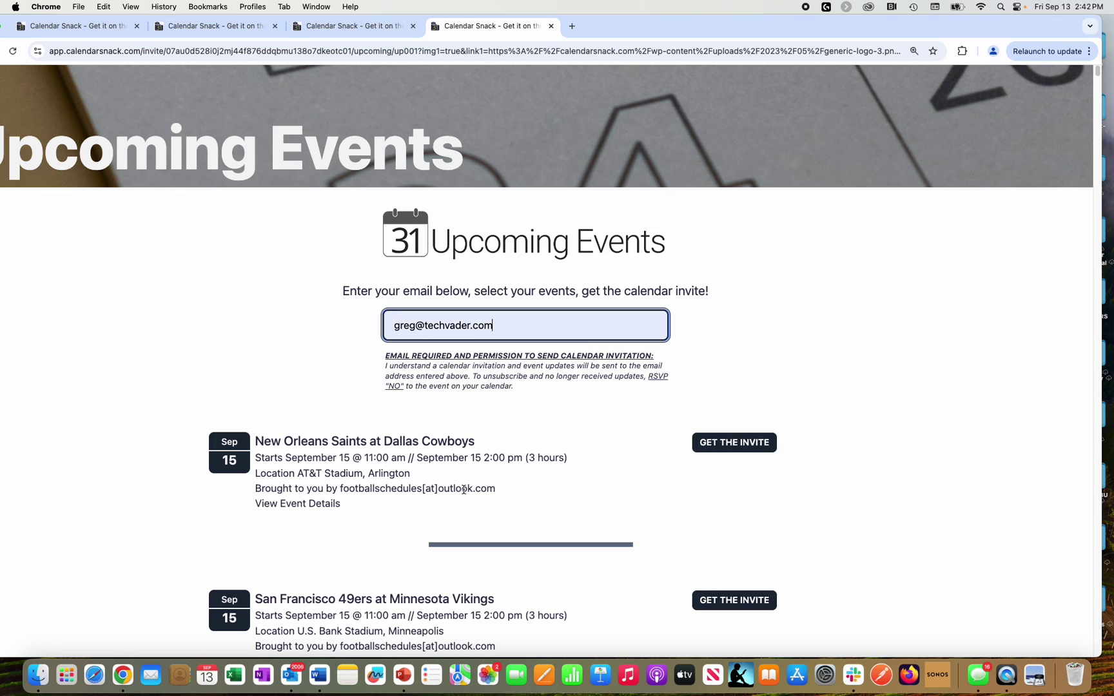
Step: Switch to the NFL 2024/25 schedule page and look over its email field, team lists and Los Angeles Rams games
click(186, 25)
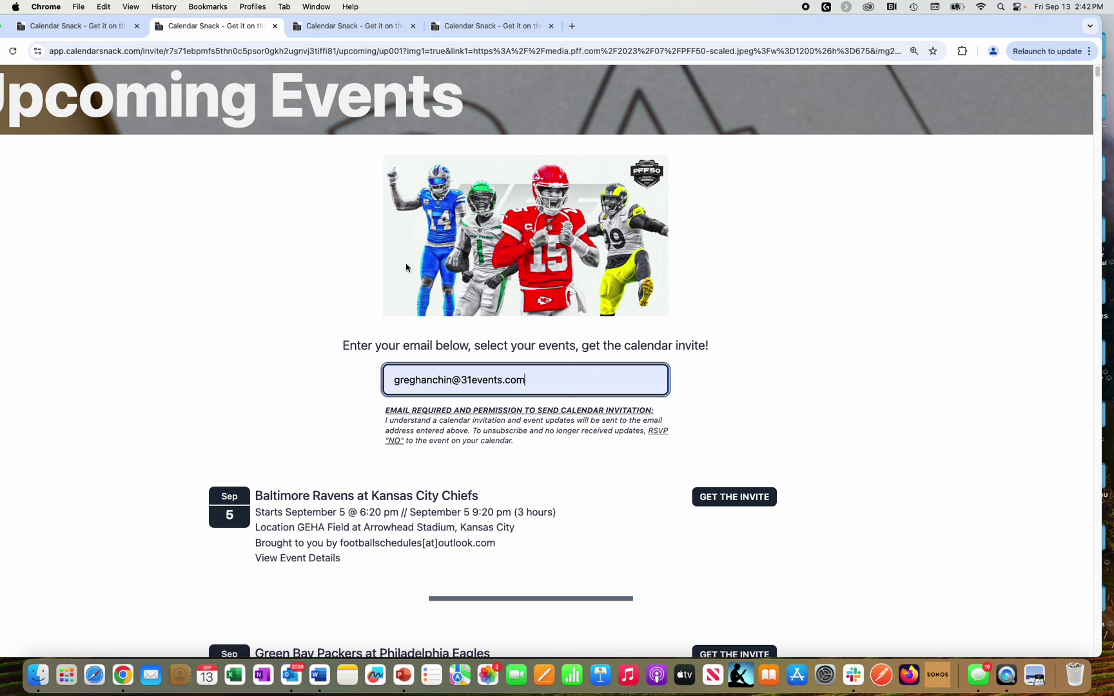
click(298, 28)
click(60, 29)
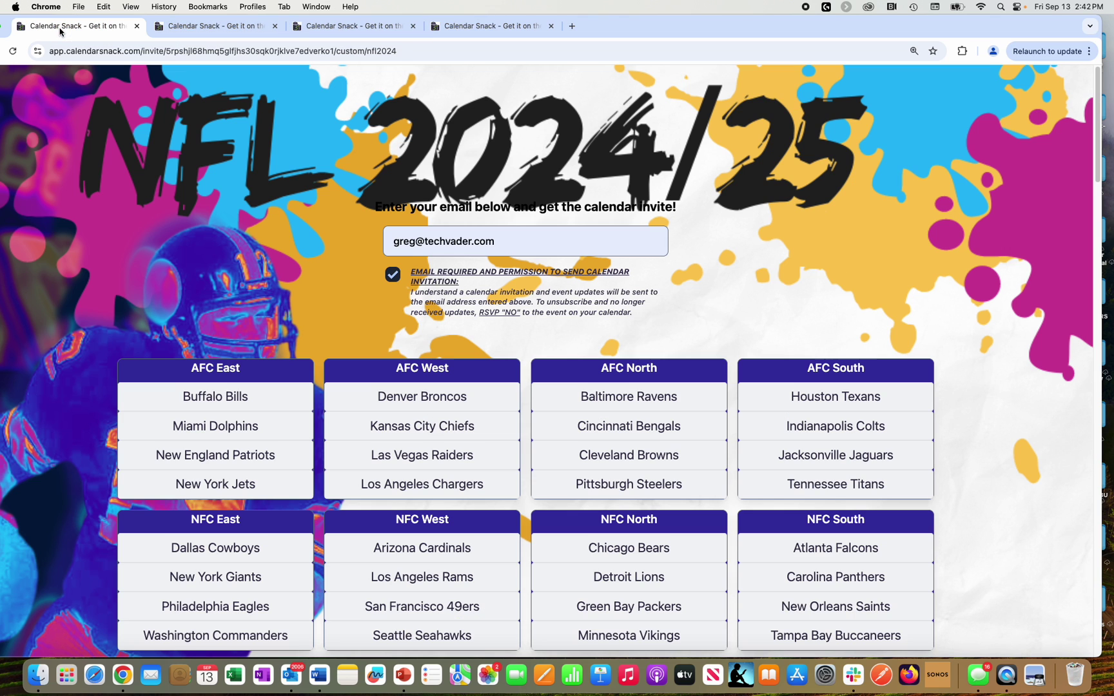
click(514, 238)
scroll(509, 242, down, 6)
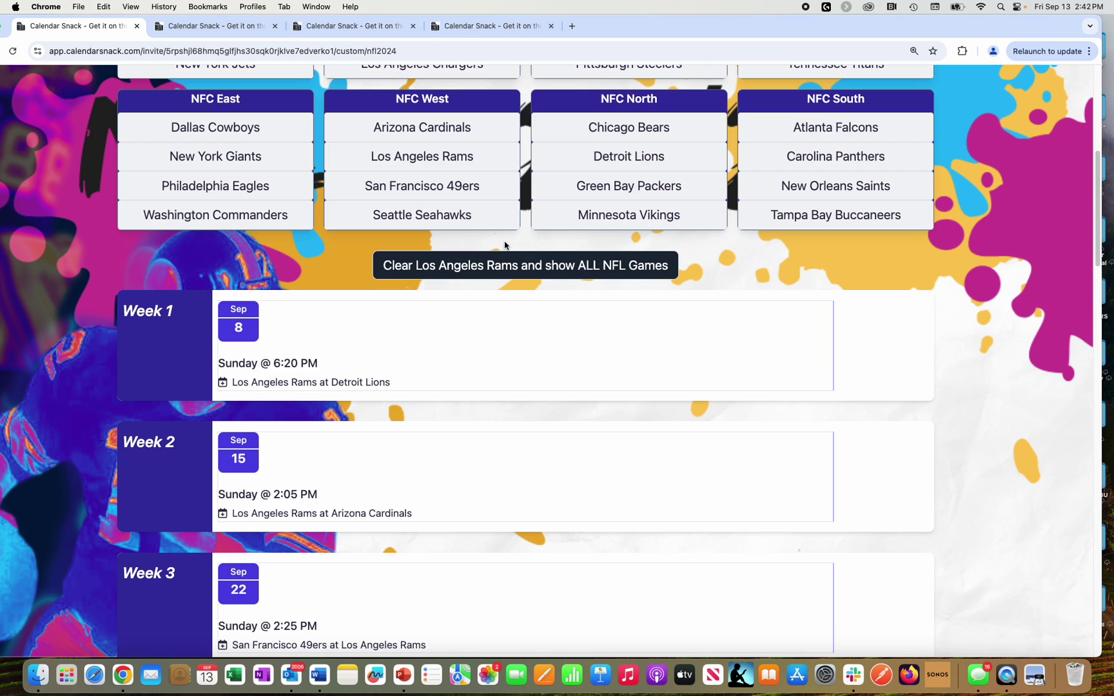
scroll(504, 245, up, 6)
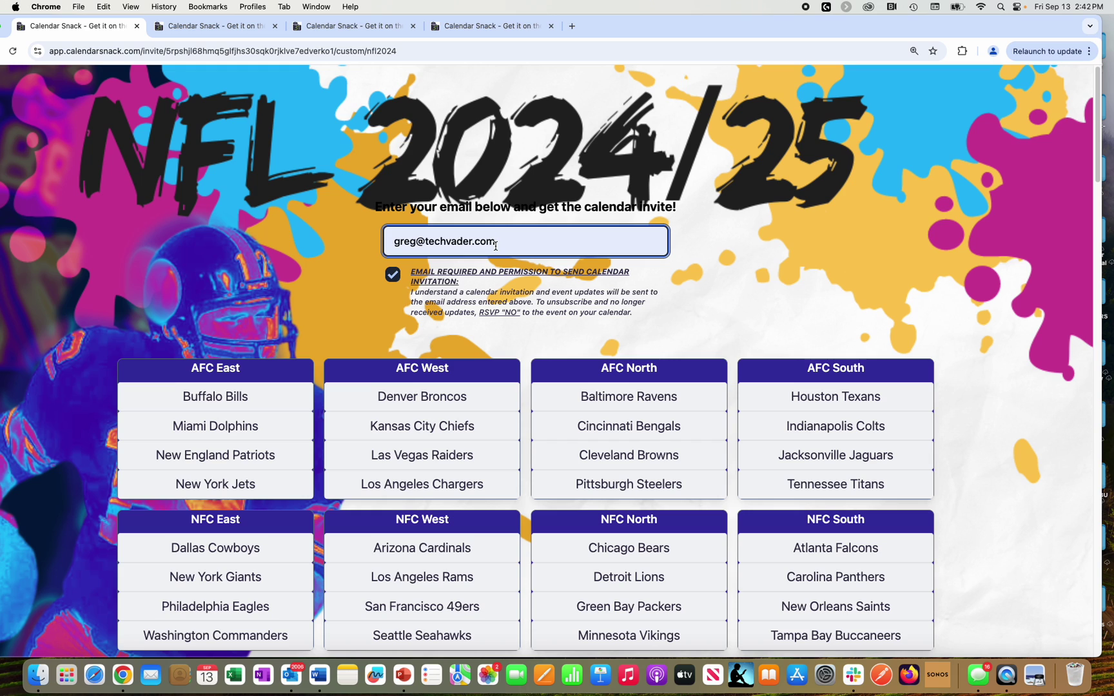
Step: Filter the NFL schedule to the Pittsburgh Steelers and look through the team's weekly games
key(super+minus)
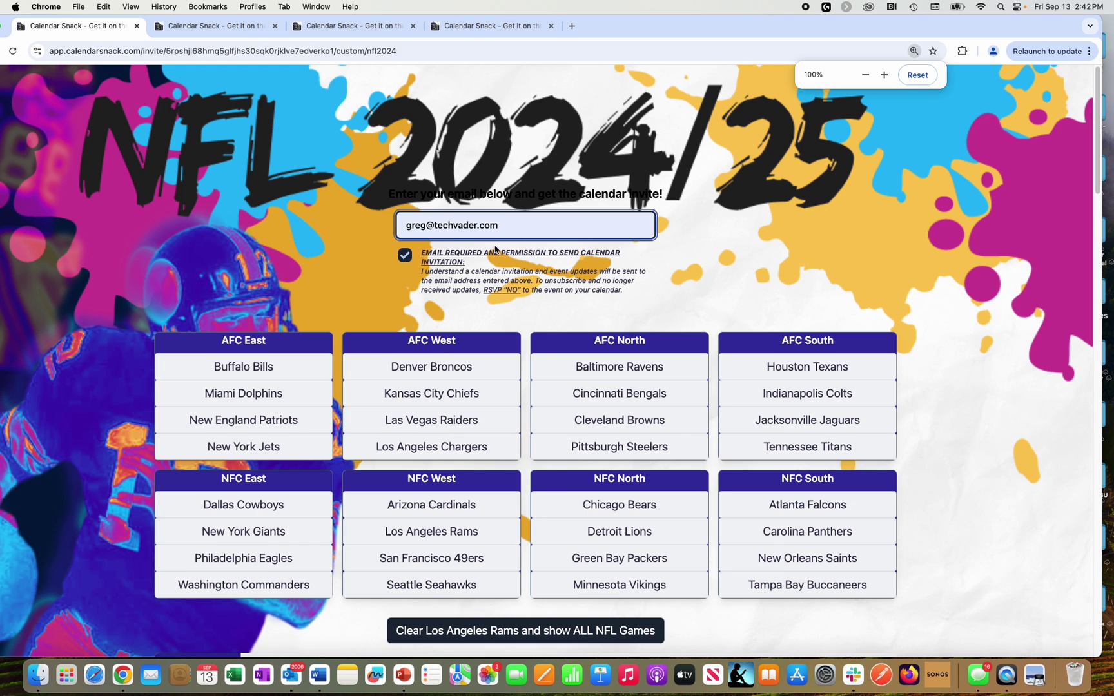
key(super+minus)
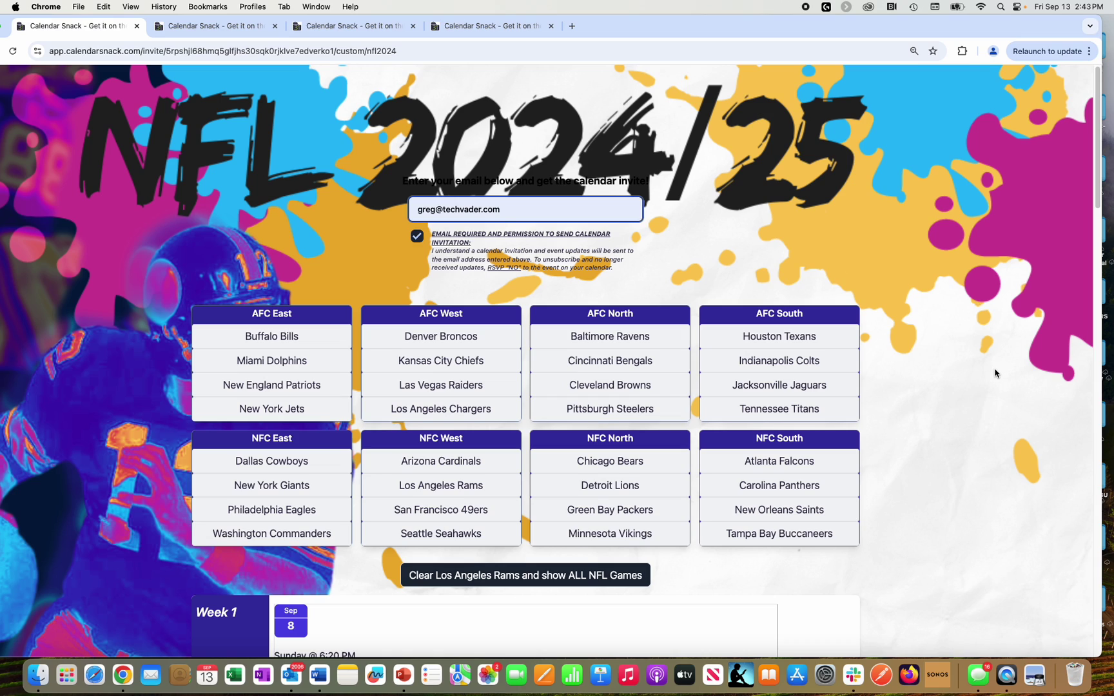
click(650, 418)
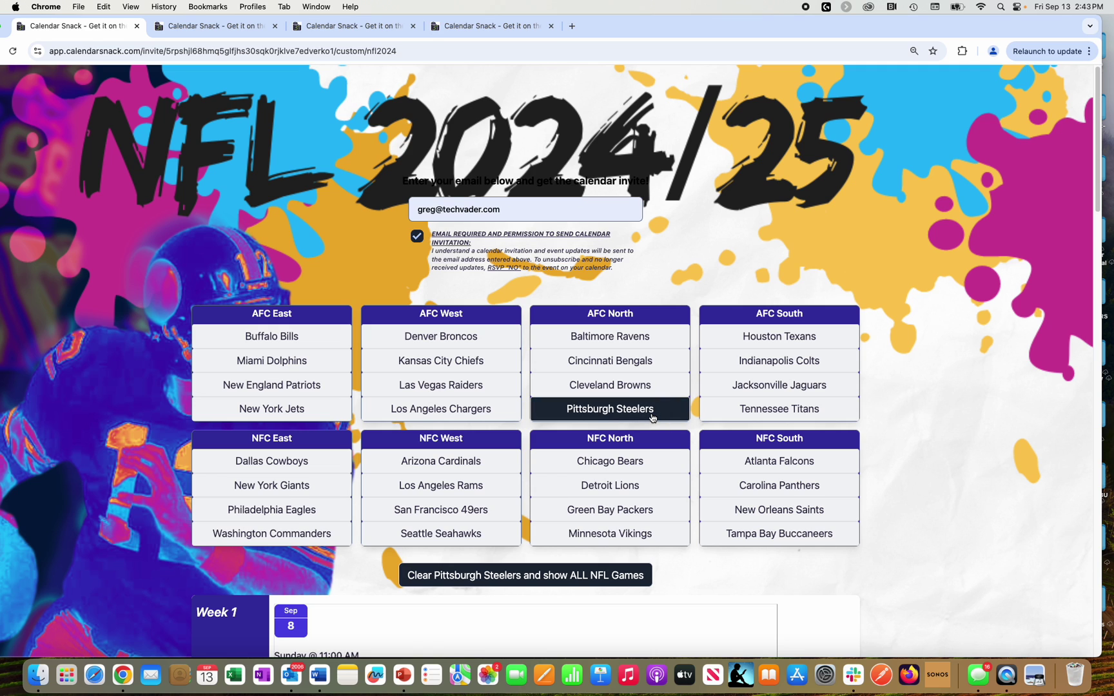
scroll(651, 418, down, 2)
scroll(653, 425, down, 3)
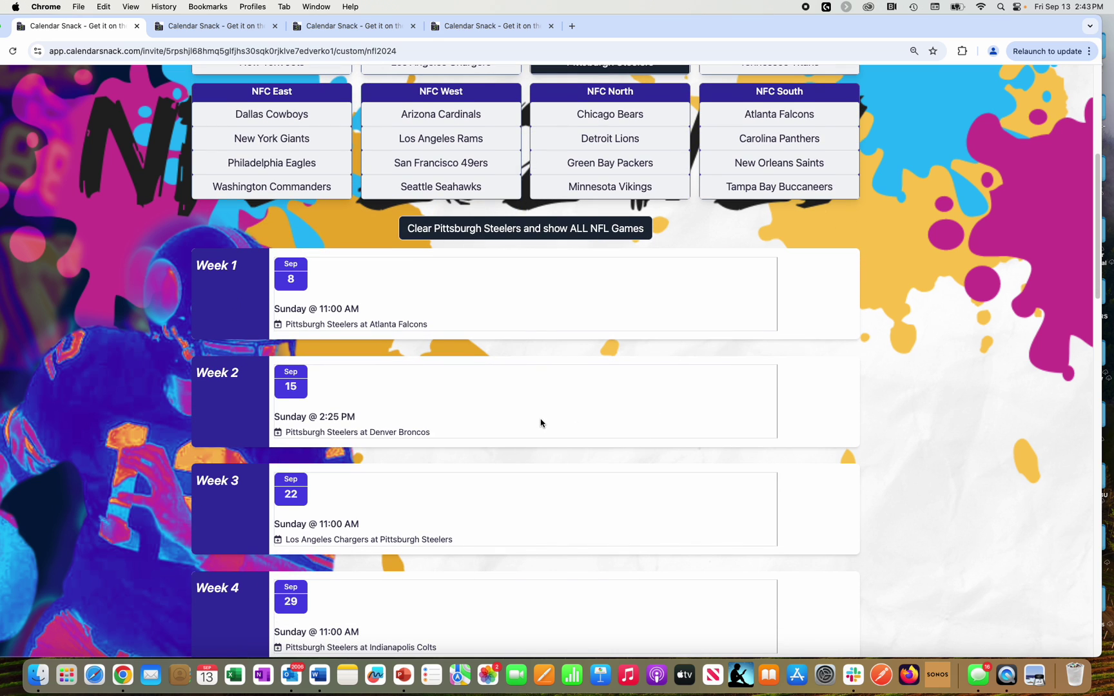
scroll(542, 422, up, 5)
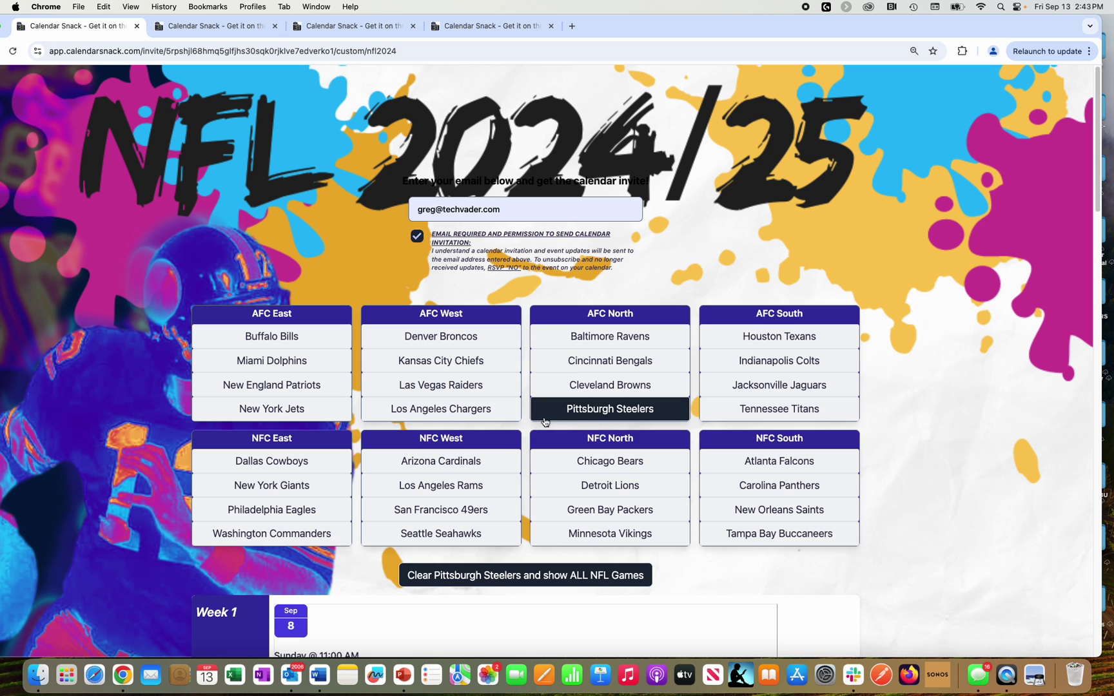
scroll(544, 423, down, 6)
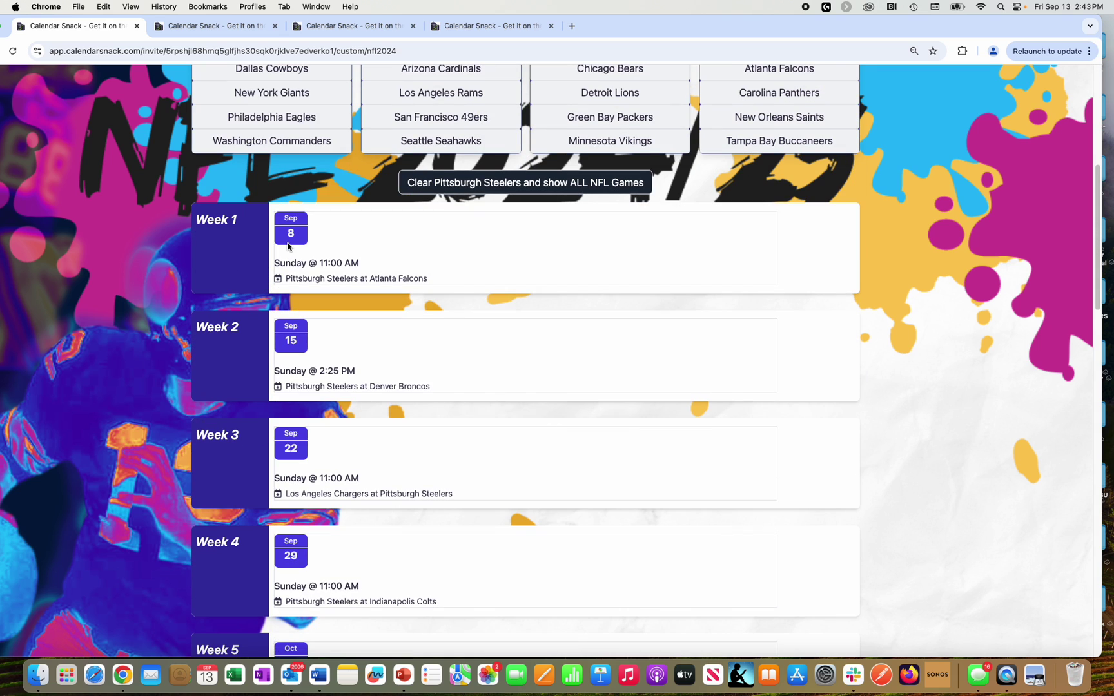
Step: View the details of the Steelers at Falcons game in Week 1 and the Chargers at Steelers game in Week 3
click(307, 279)
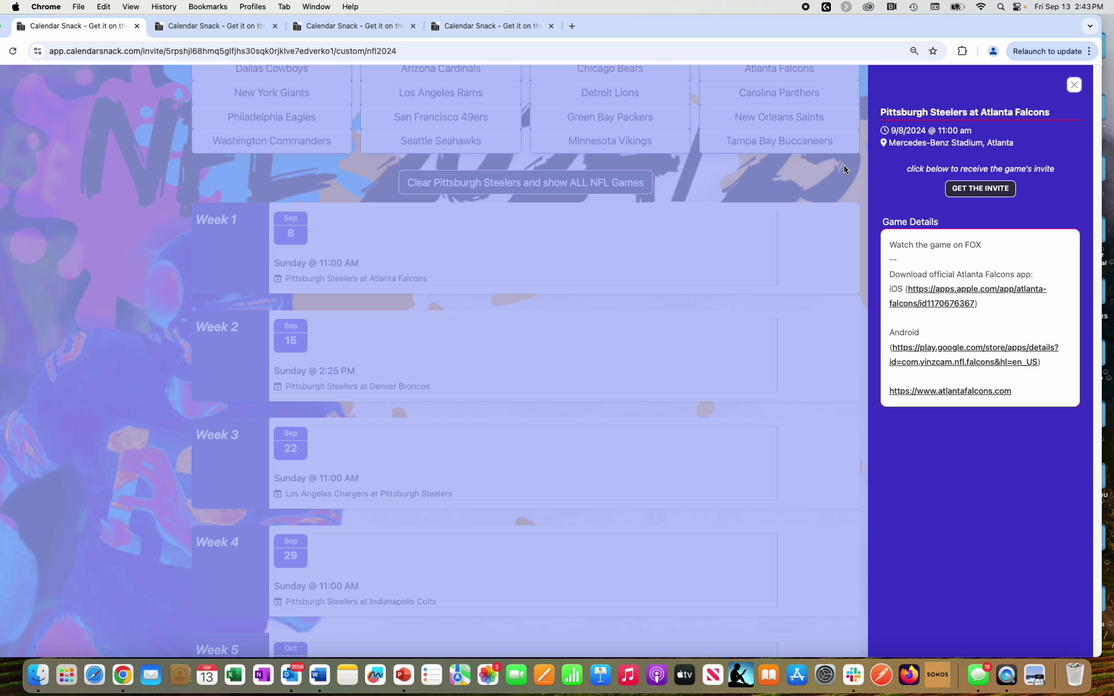
click(1074, 83)
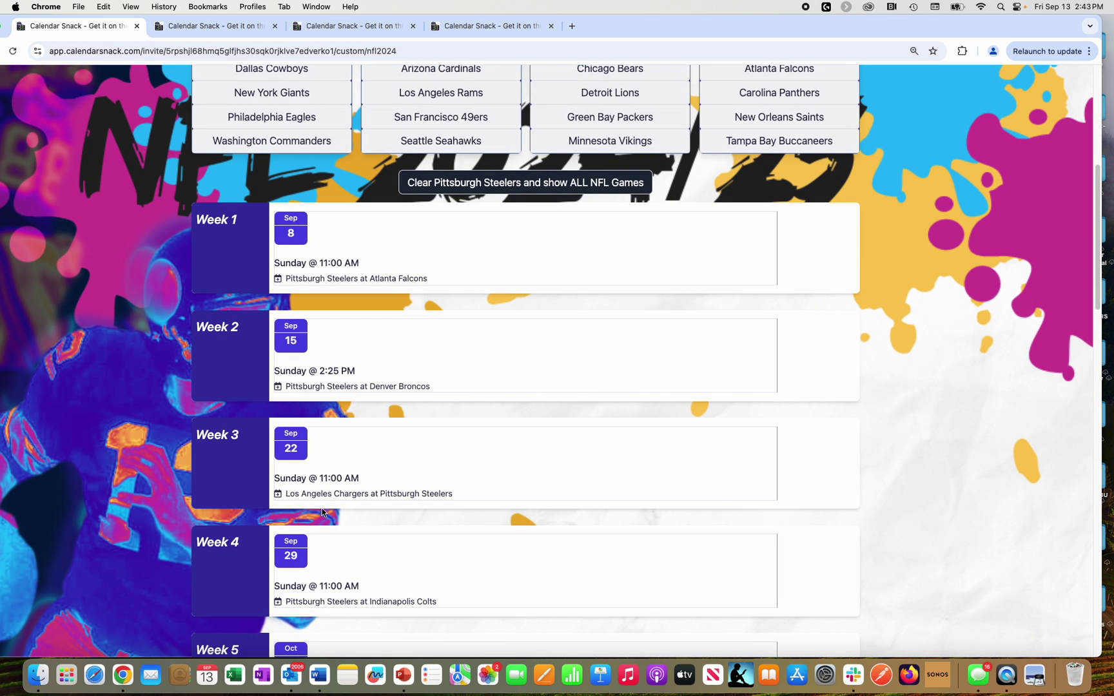
click(389, 493)
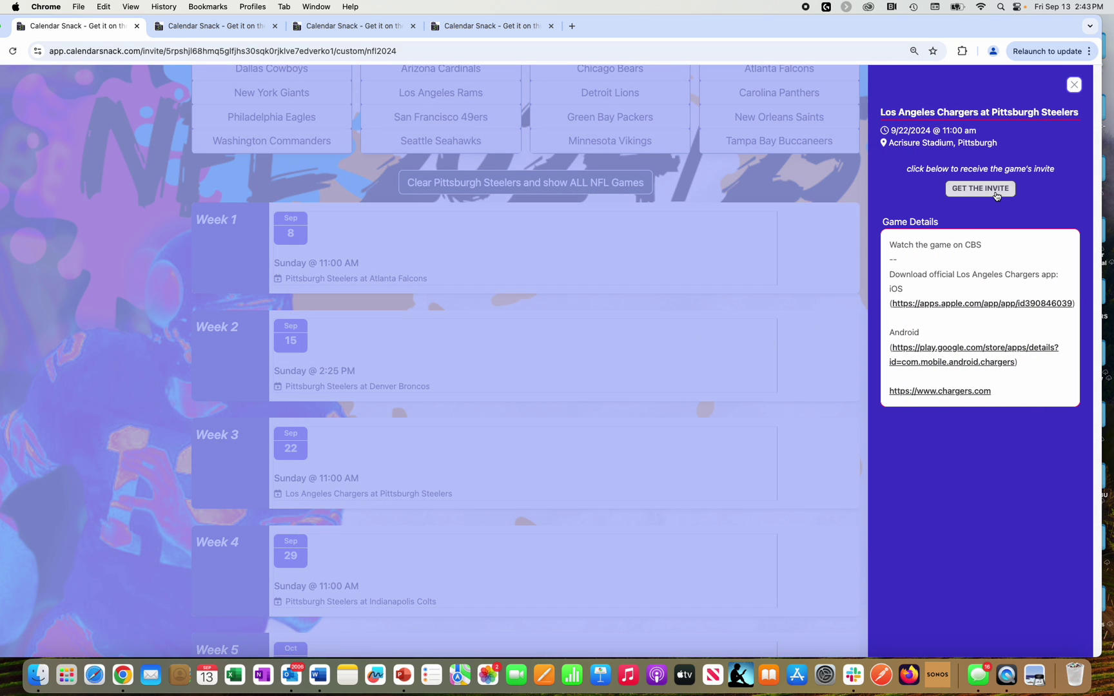
click(1074, 84)
scroll(532, 238, up, 10)
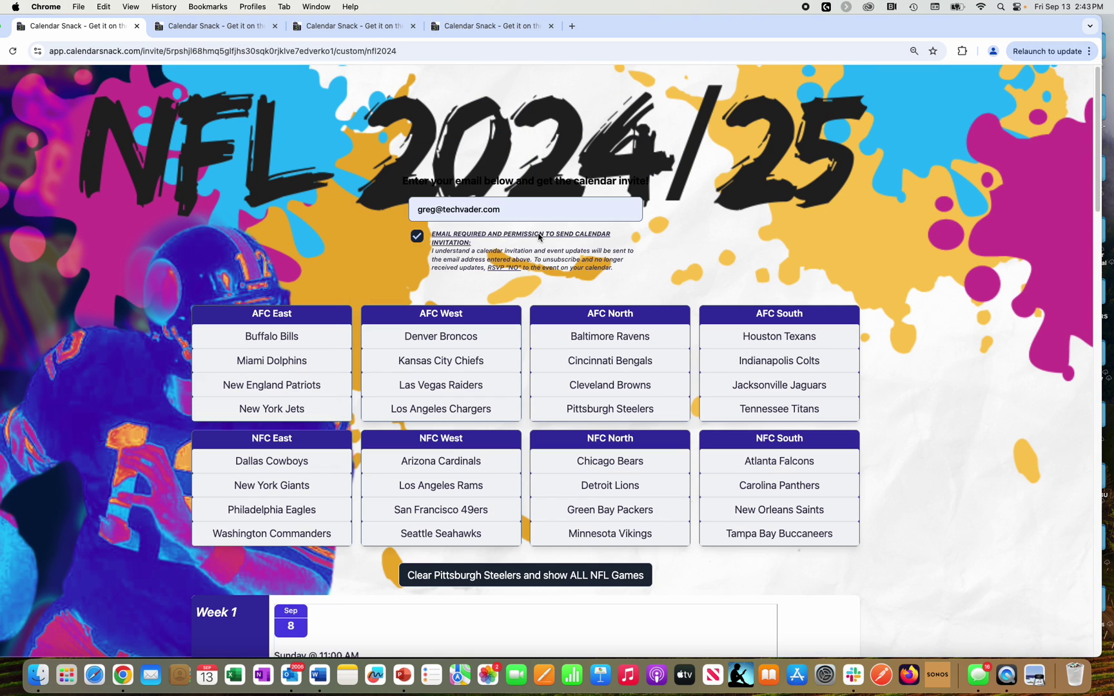
Step: Filter the schedule to the San Francisco 49ers, then change the filter to the Seattle Seahawks
scroll(545, 236, down, 15)
scroll(545, 235, up, 6)
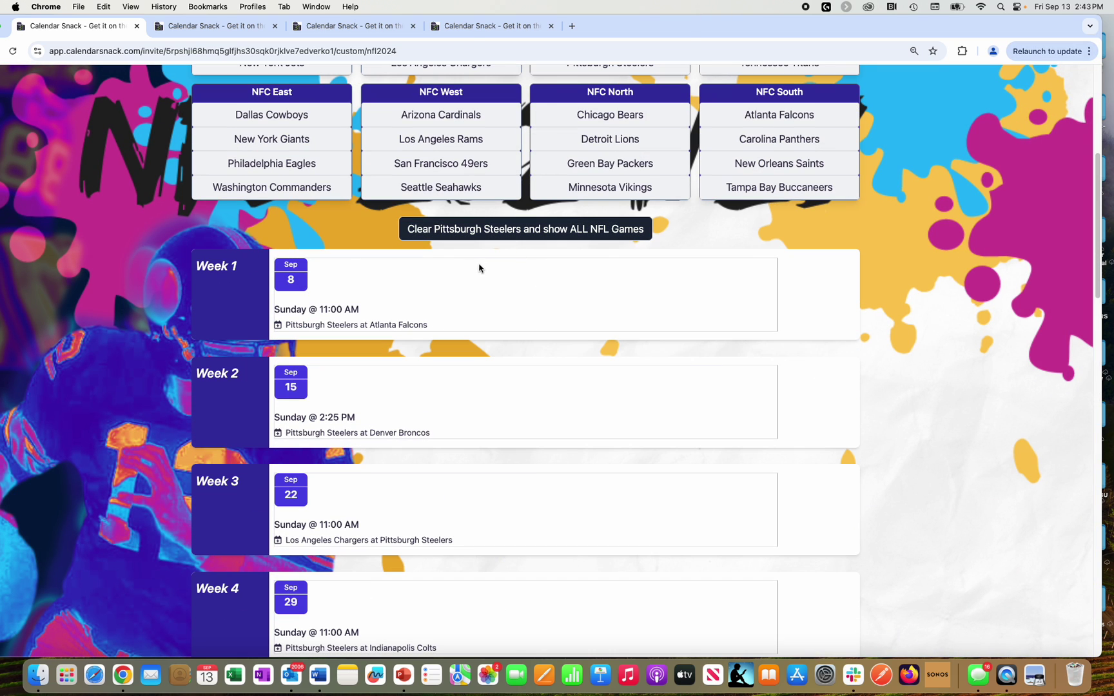
click(335, 173)
click(436, 162)
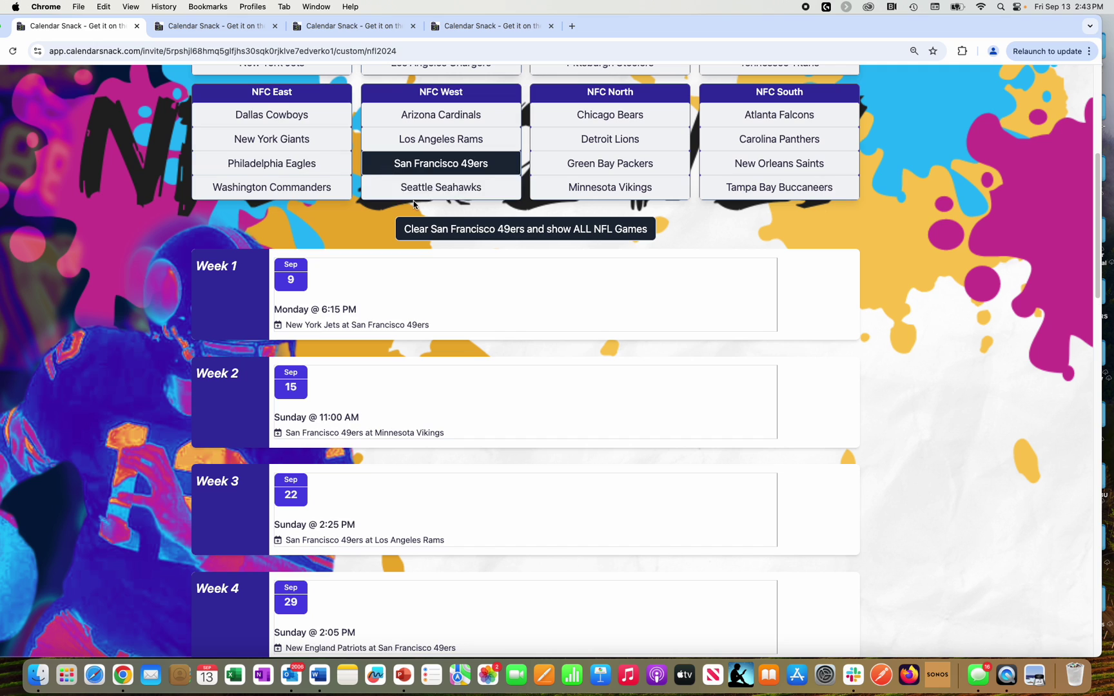
click(424, 186)
scroll(419, 352, down, 3)
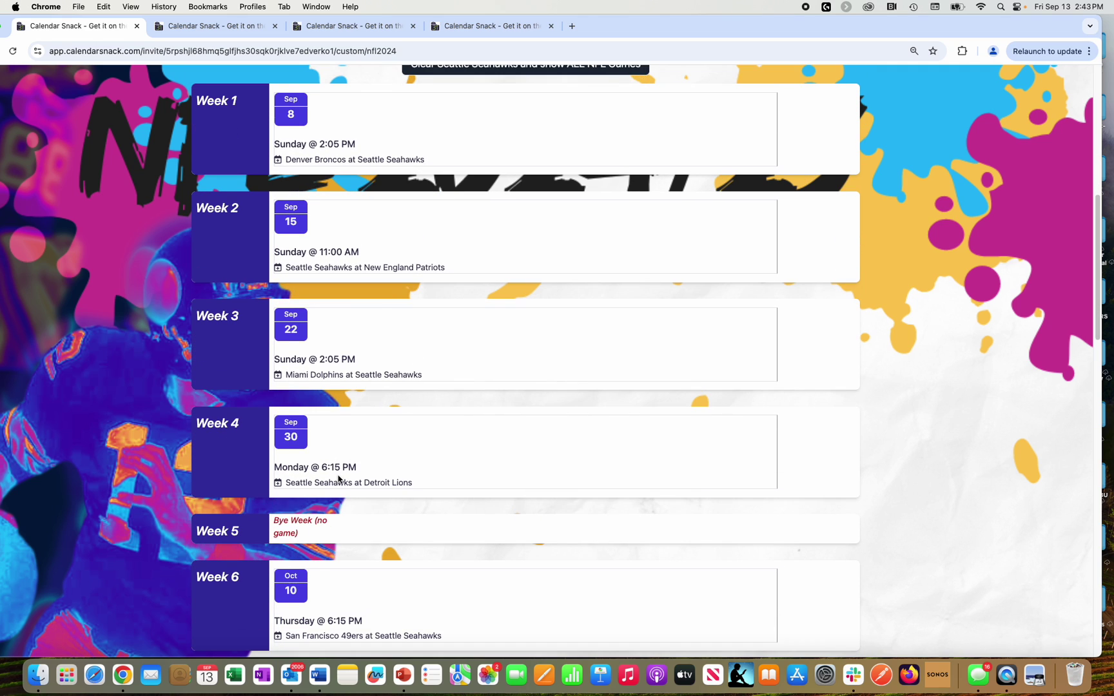
scroll(361, 432, up, 8)
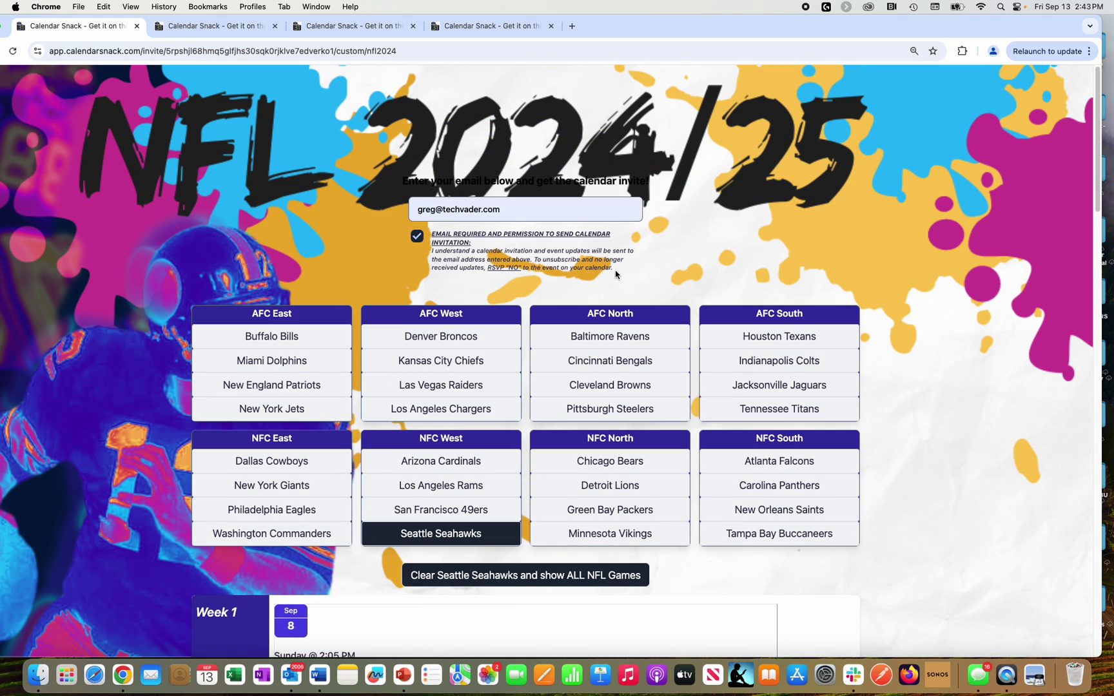
Step: Request the calendar invite for the Week 8 Buffalo Bills at Seattle Seahawks game and close its details
click(555, 209)
scroll(358, 395, down, 5)
scroll(359, 393, down, 6)
scroll(324, 500, down, 3)
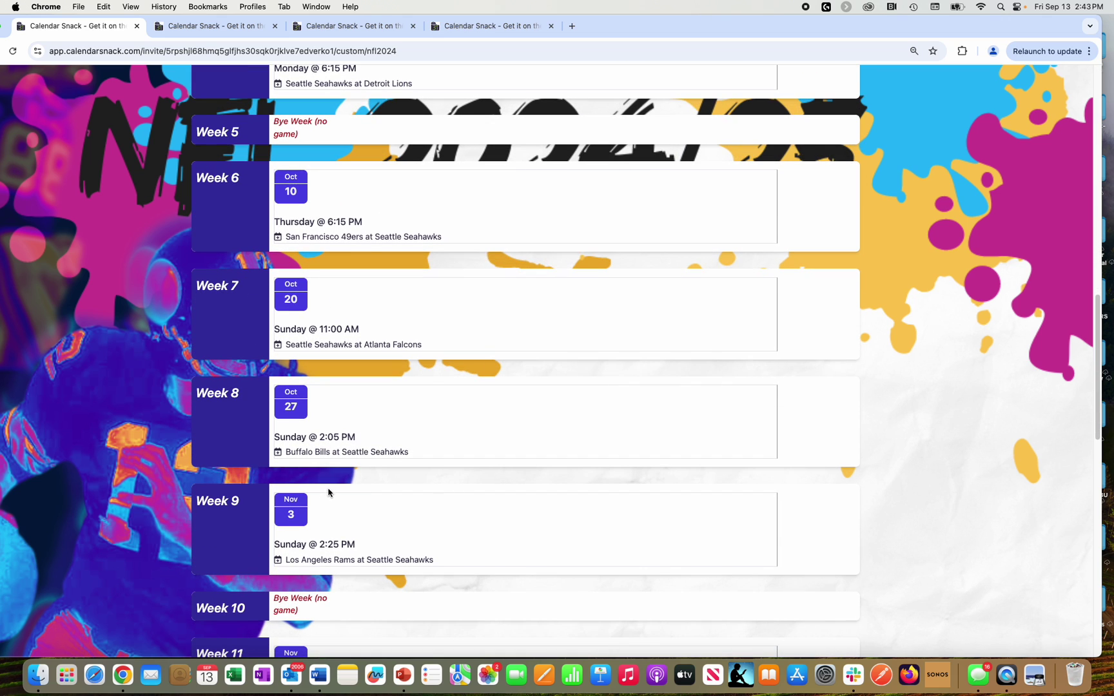
click(331, 455)
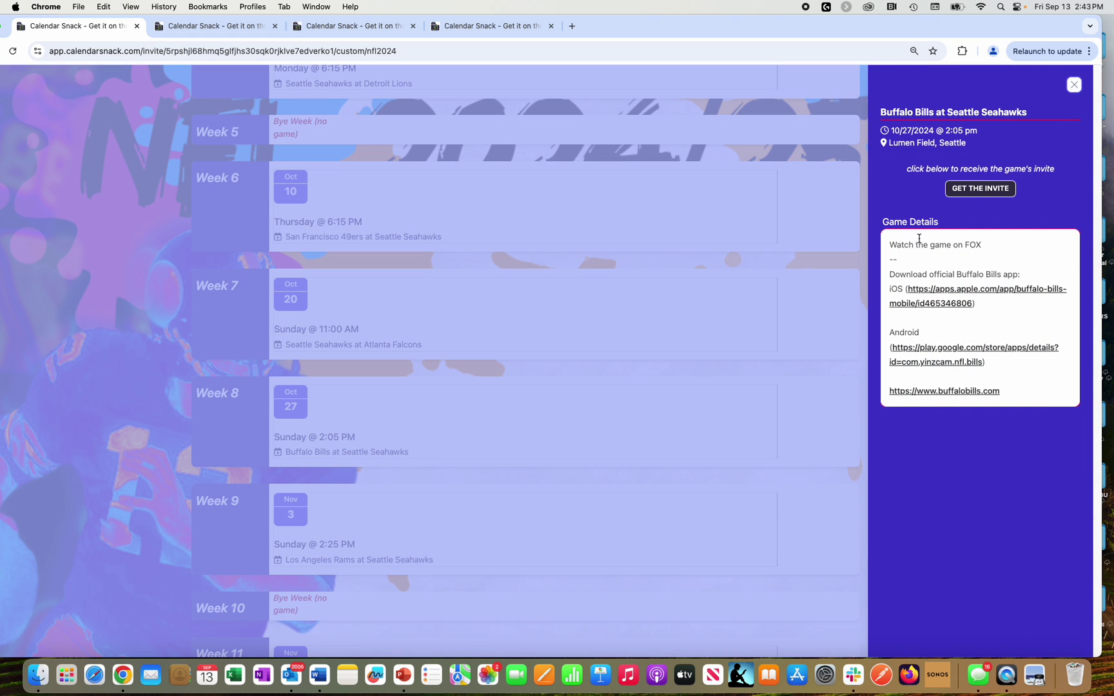
click(952, 187)
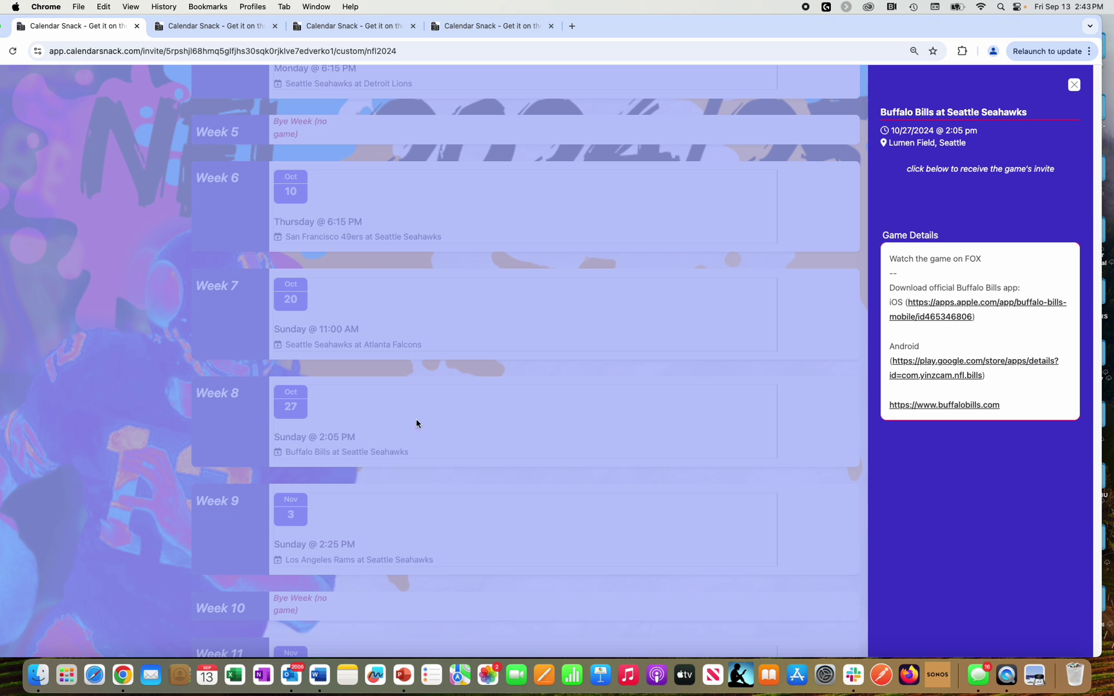
click(1074, 85)
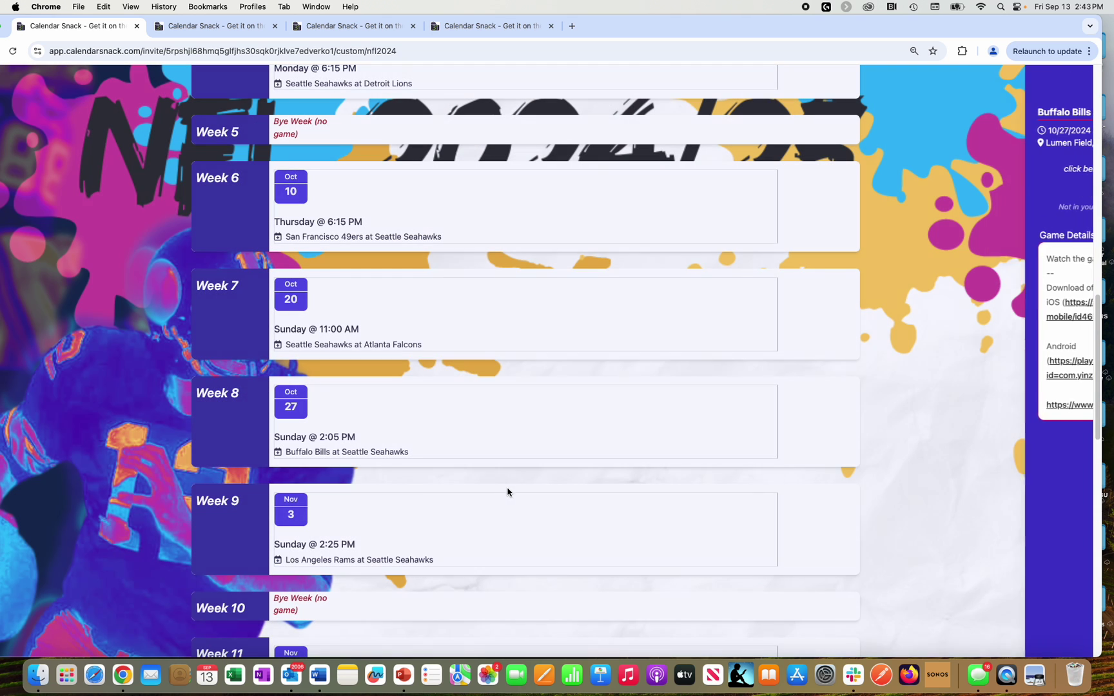
Step: Request the calendar invite for the Week 13 Seattle Seahawks at New York Jets game
scroll(514, 500, down, 5)
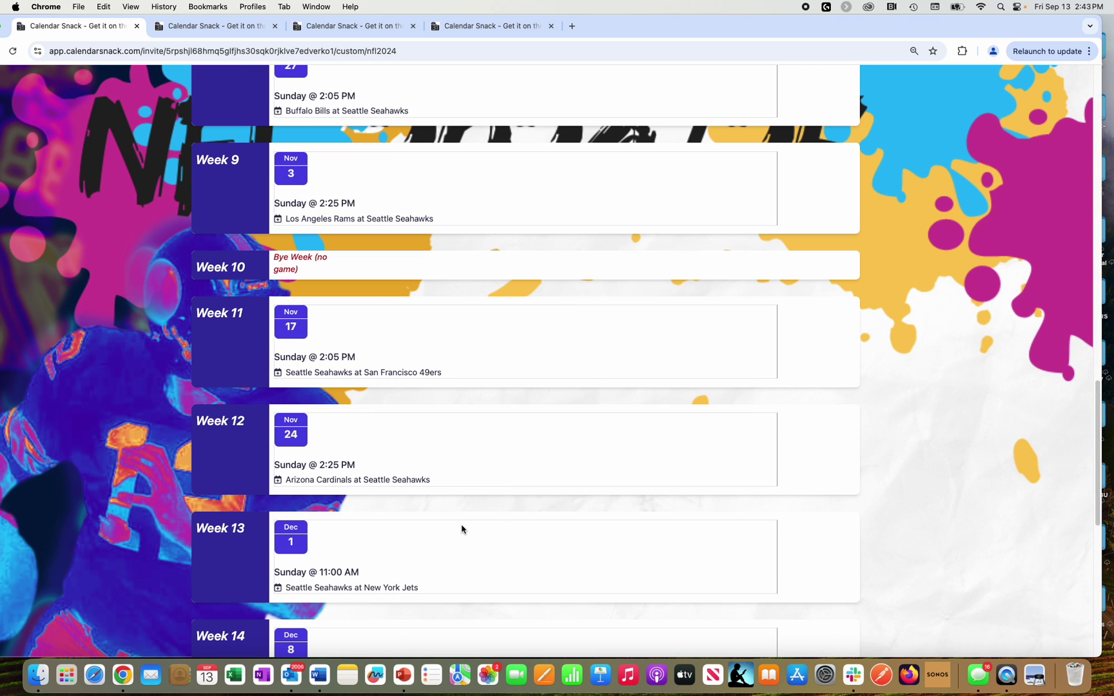
click(340, 588)
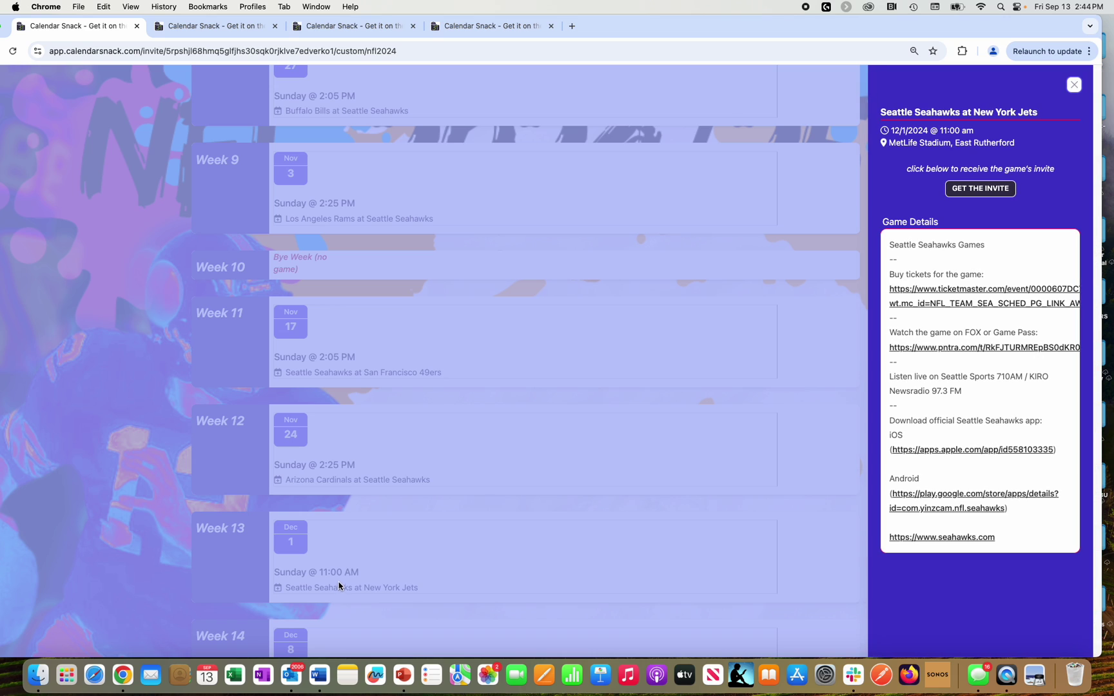
click(979, 191)
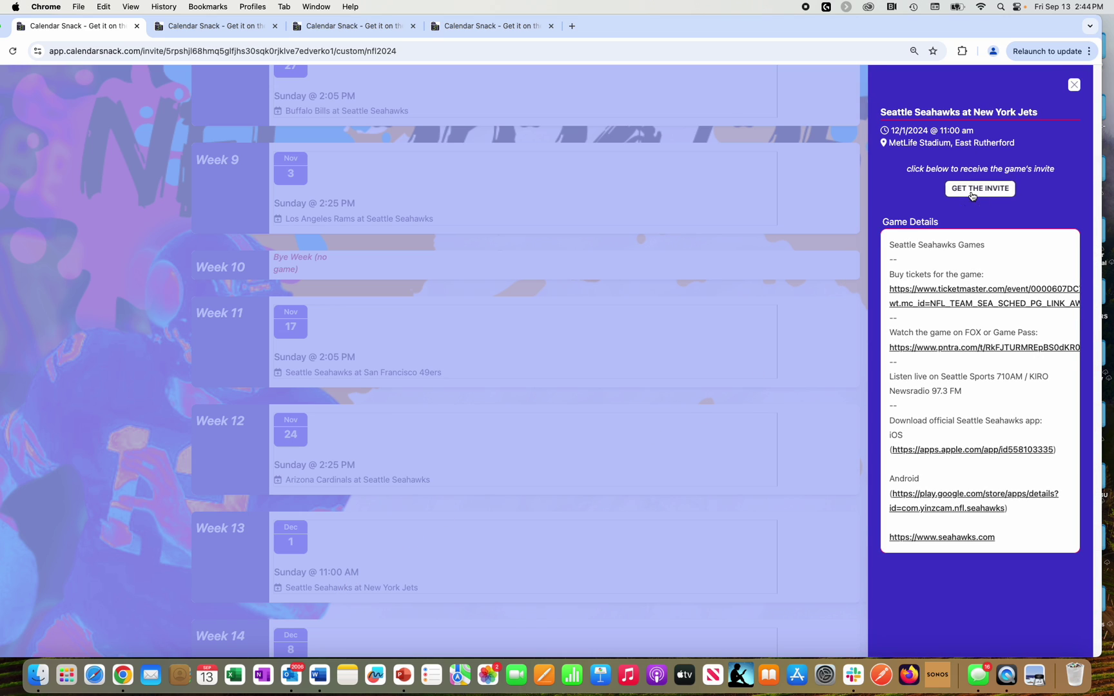
Step: Close the Seattle Seahawks at New York Jets game details and open the Gmail inbox in a new browser tab
drag(1070, 199, 982, 150)
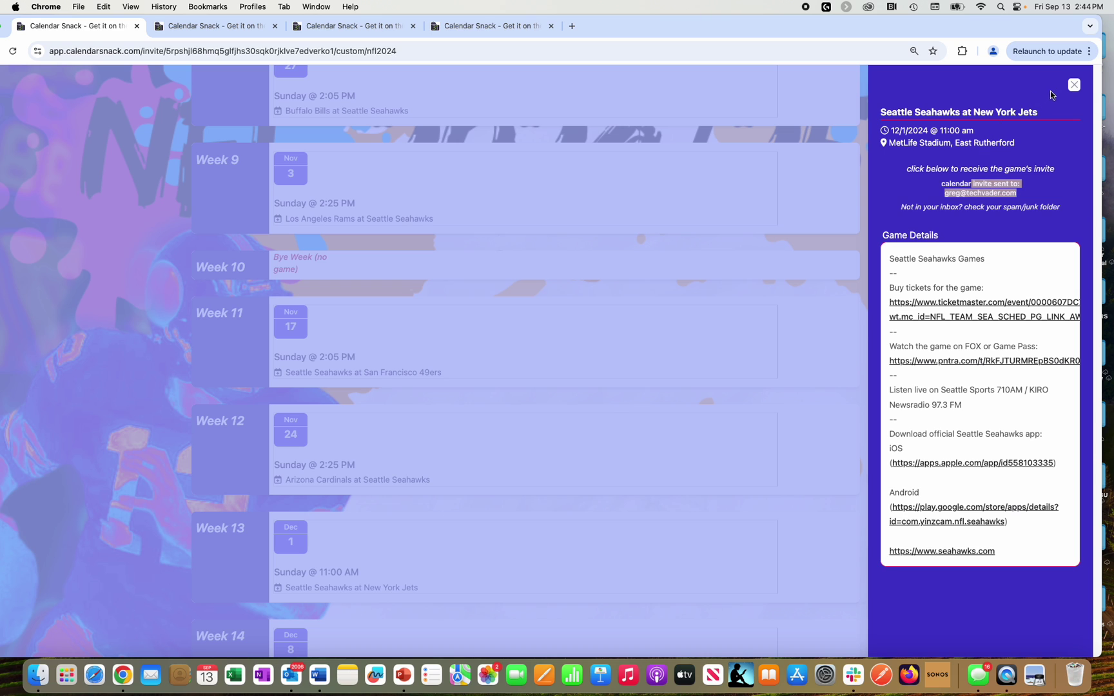
click(1073, 84)
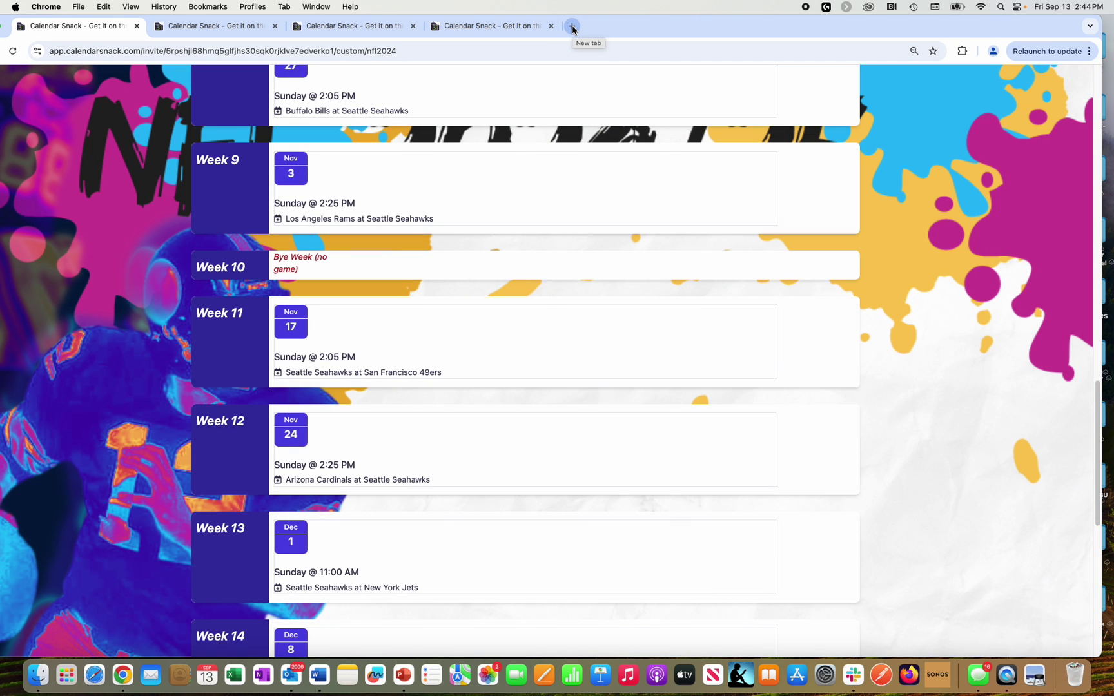
click(572, 29)
click(567, 44)
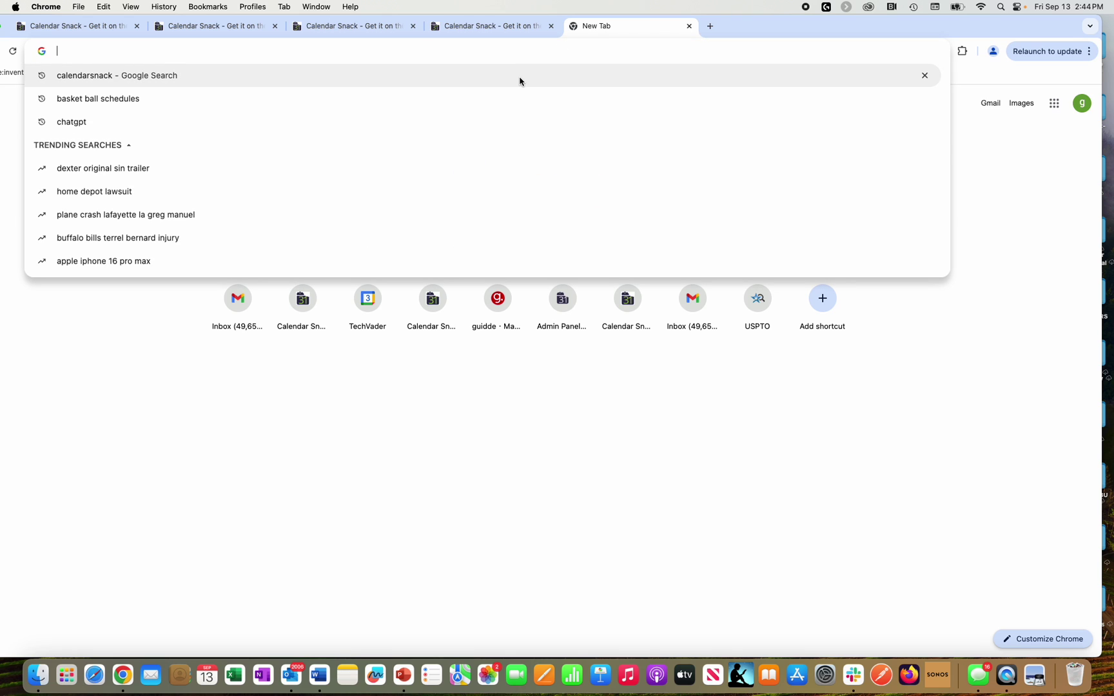
text(mail.google.com)
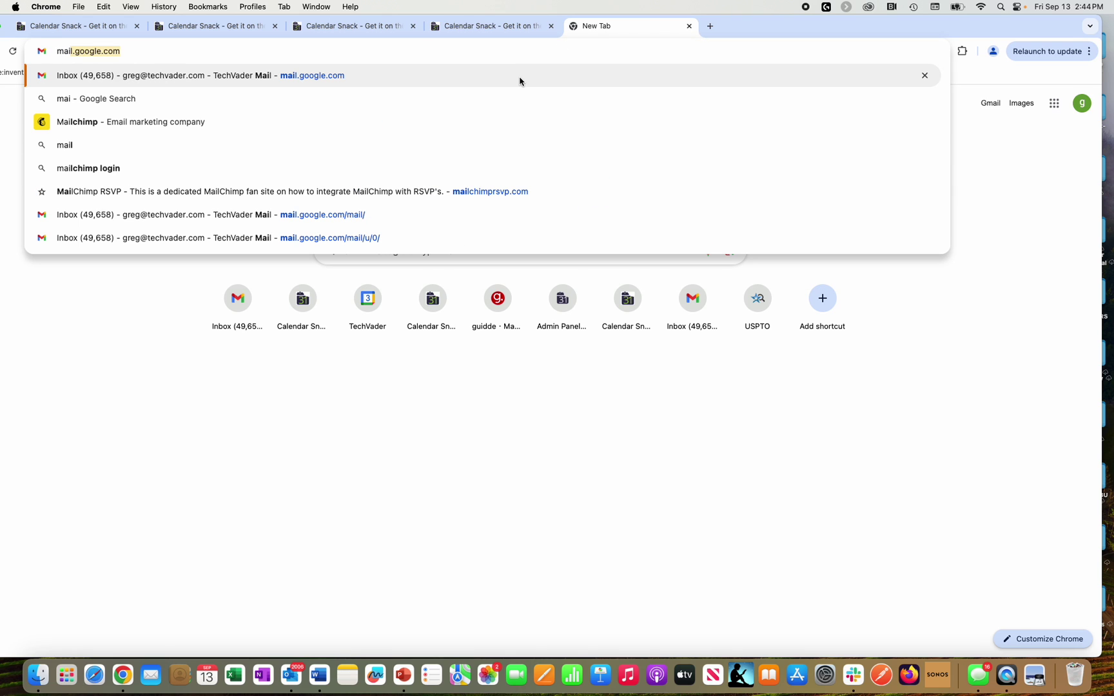
click(520, 81)
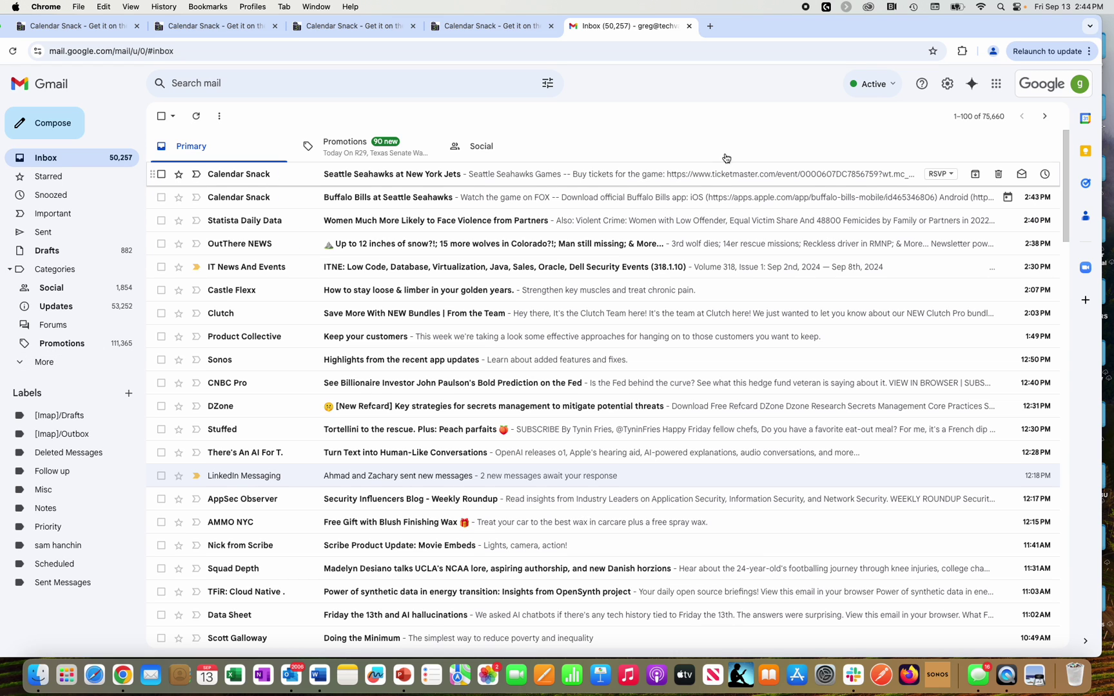
Step: Open the Buffalo Bills at Seattle Seahawks invite from Calendar Snack and accept it with Yes
key(super+equal)
key(super+equal)
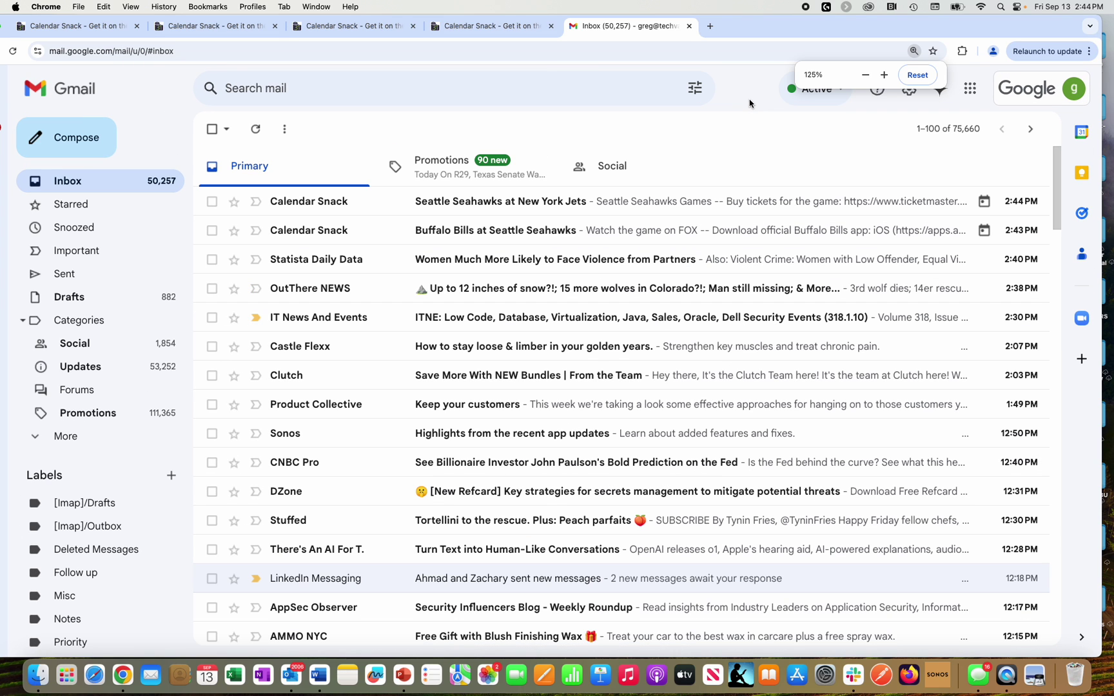
click(502, 239)
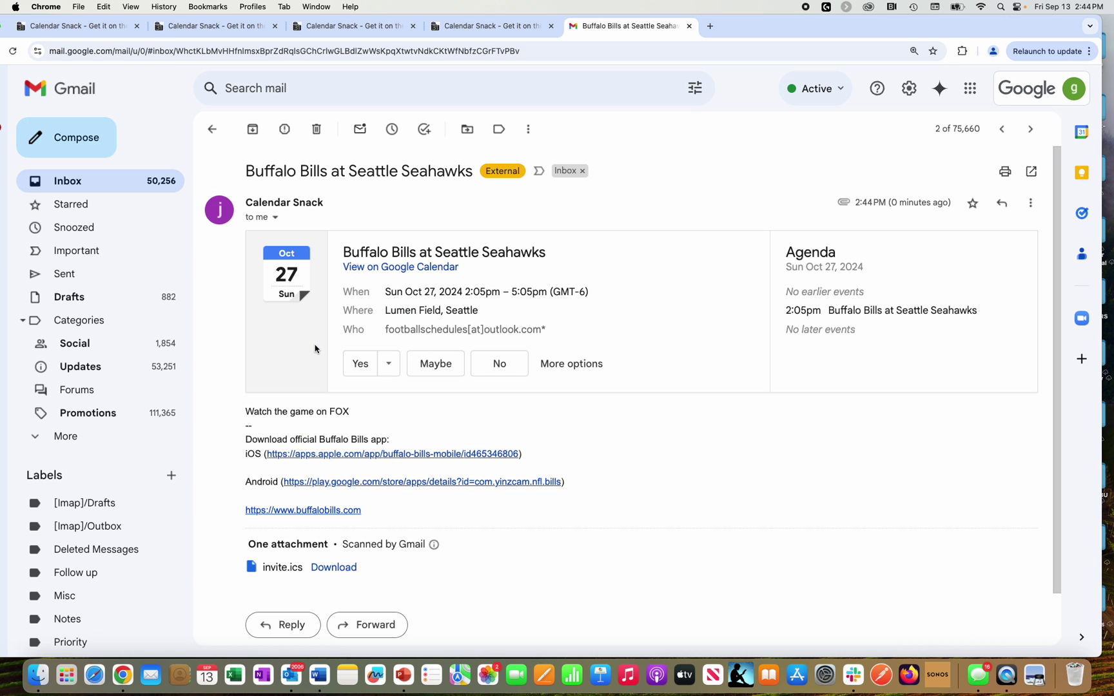
click(357, 370)
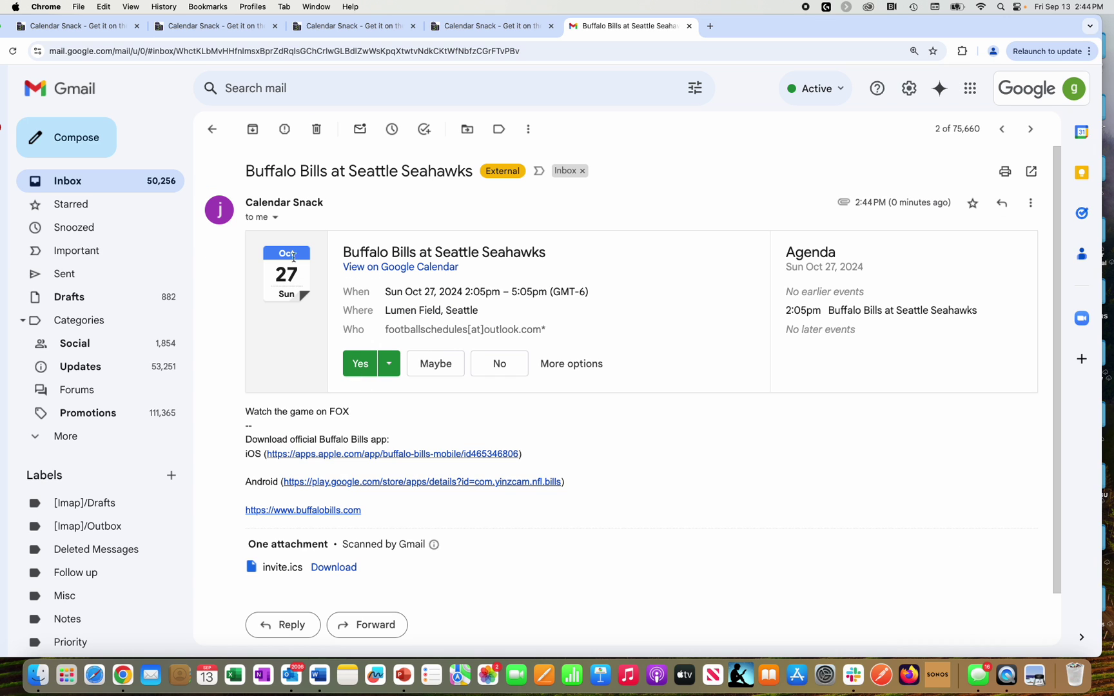
Step: Return to the inbox, open the Seattle Seahawks at New York Jets invite and accept it with Yes
click(218, 134)
click(584, 201)
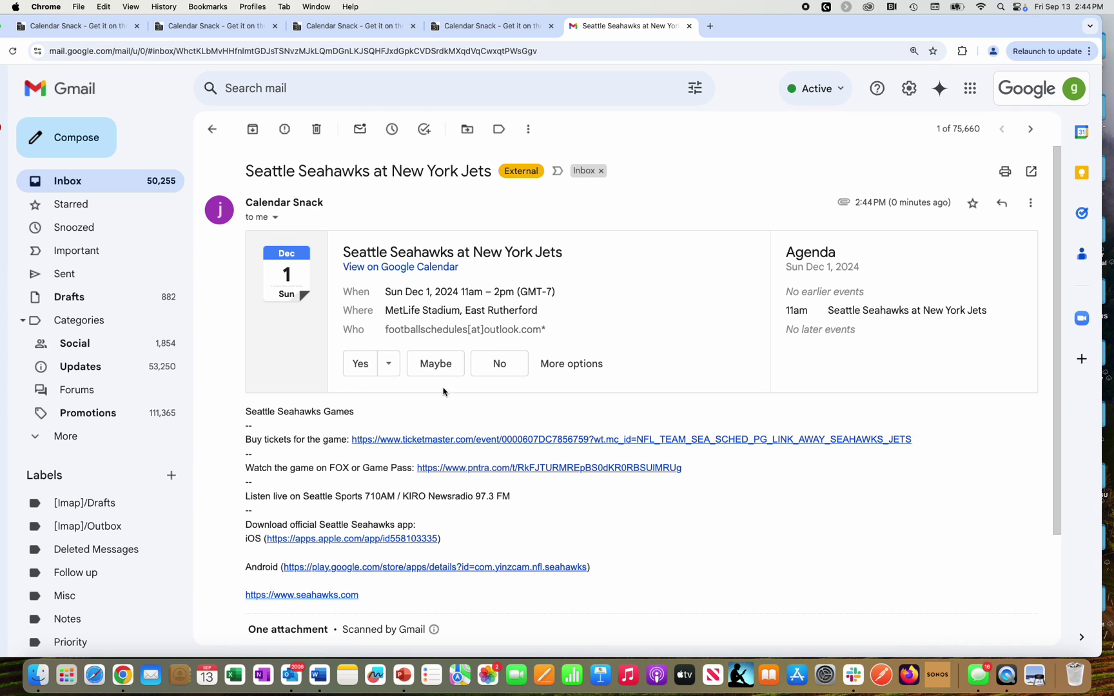
click(361, 366)
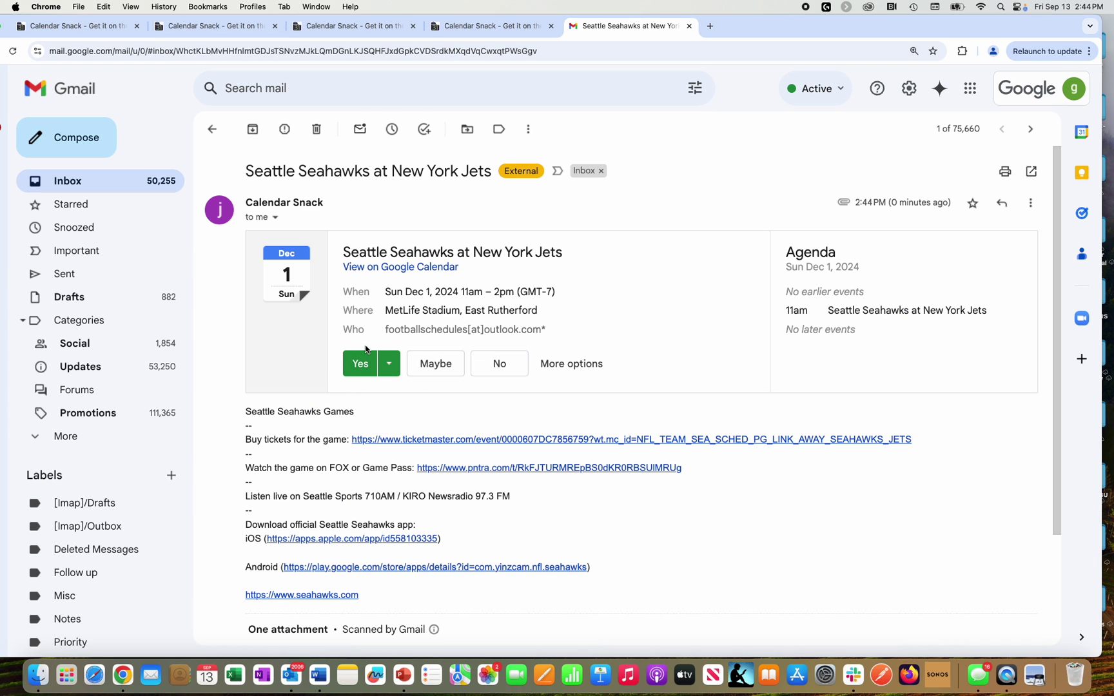
Step: Return to the Calendar Snack Event Organizer Dashboard, reload it and open the event reports
click(455, 36)
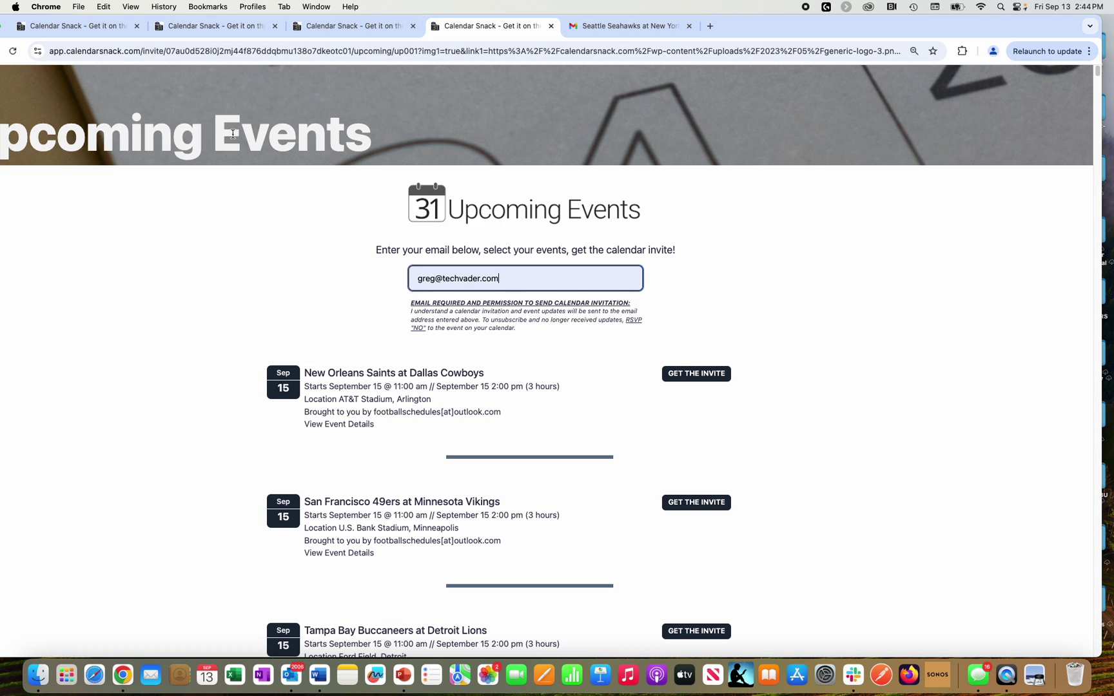
click(385, 31)
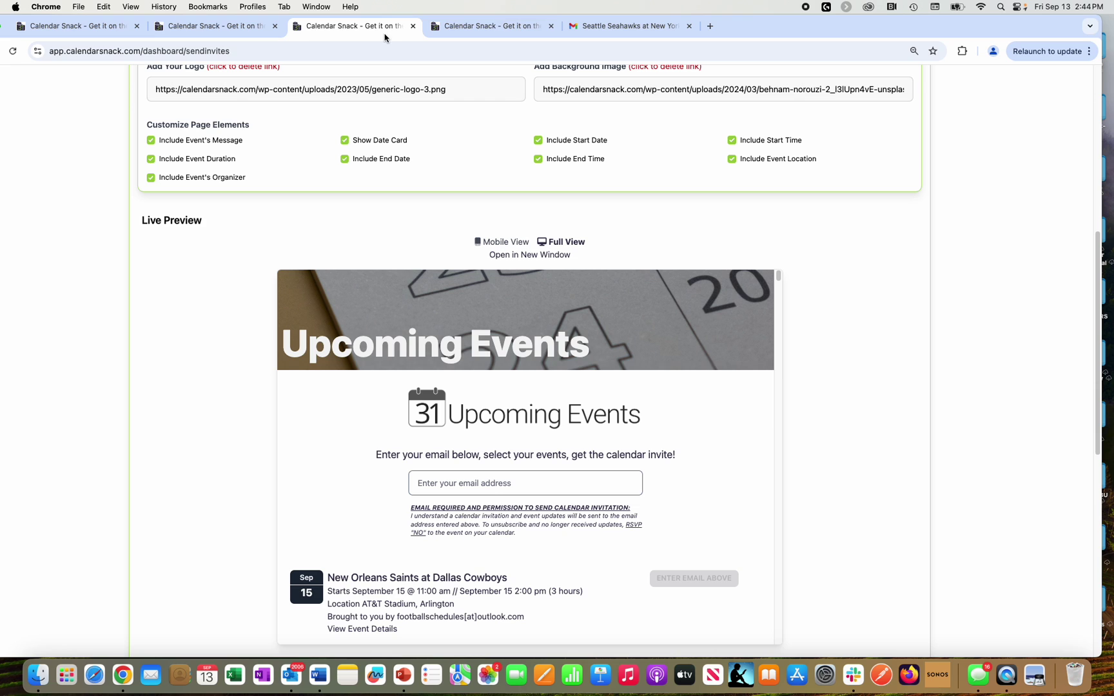
click(212, 27)
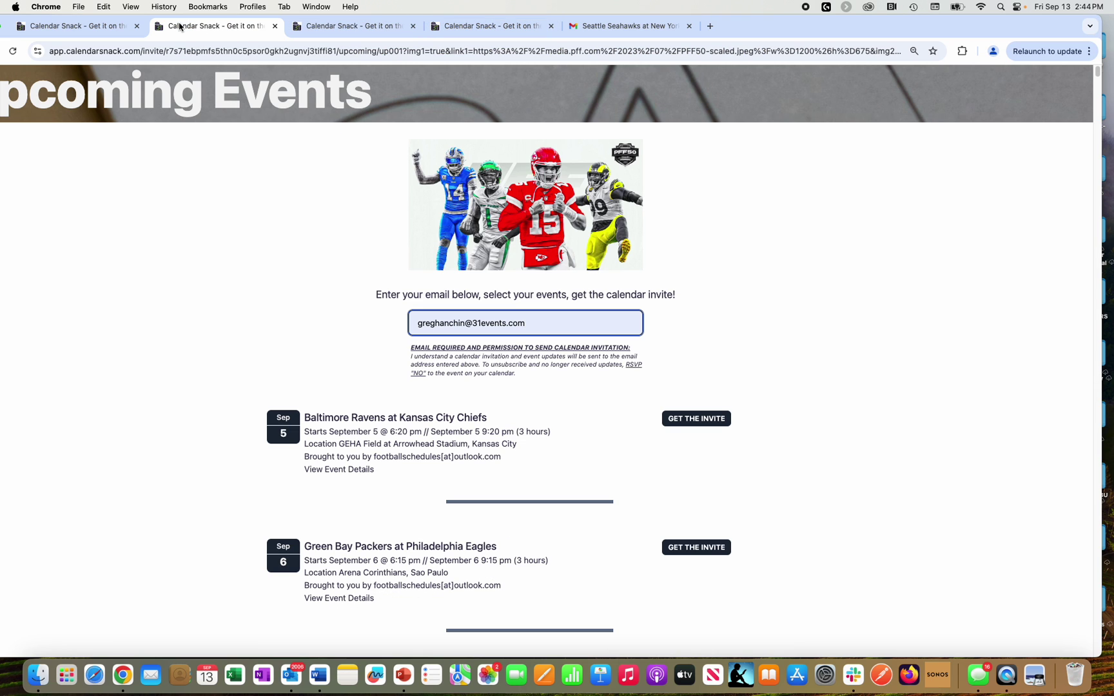
click(110, 25)
click(354, 26)
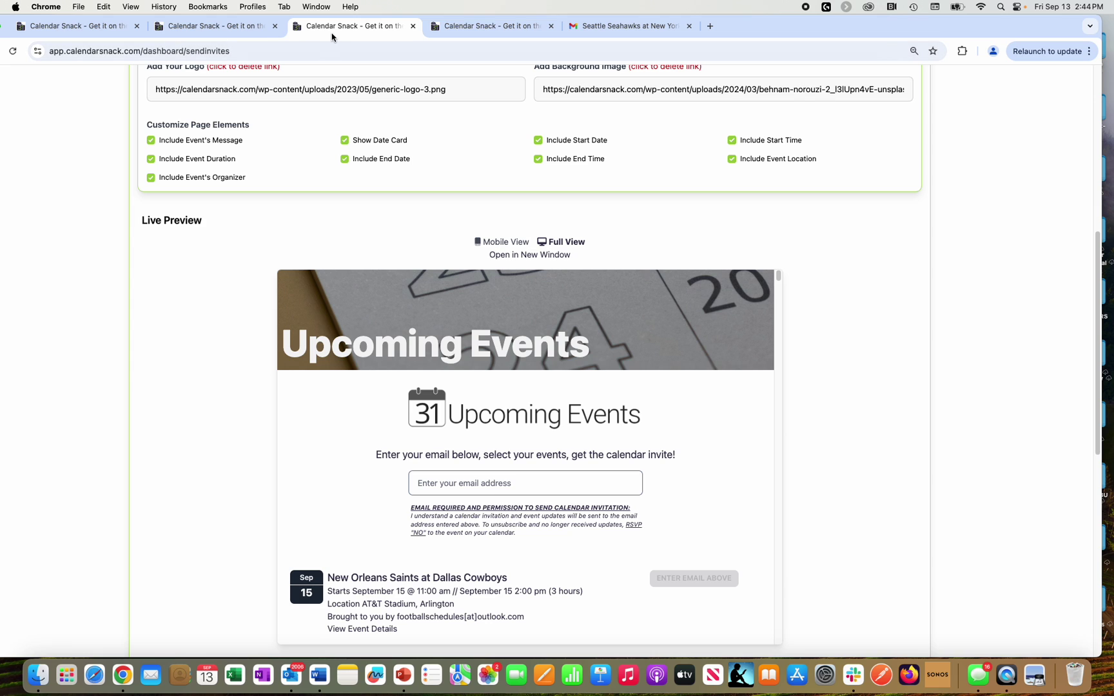
click(316, 50)
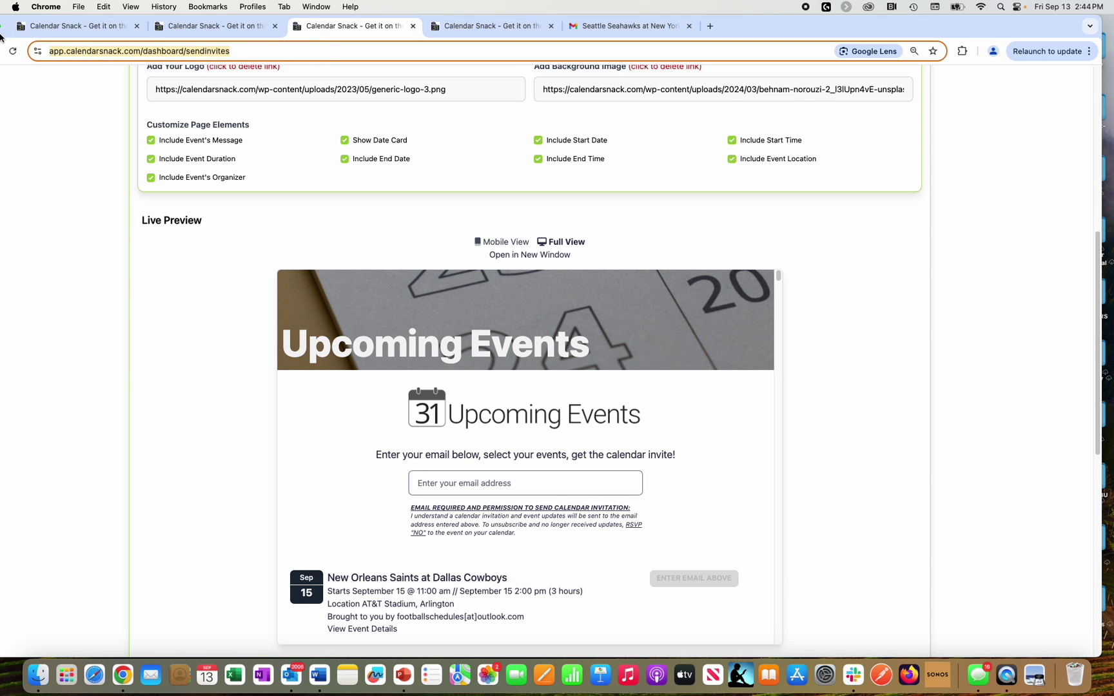
key(Return)
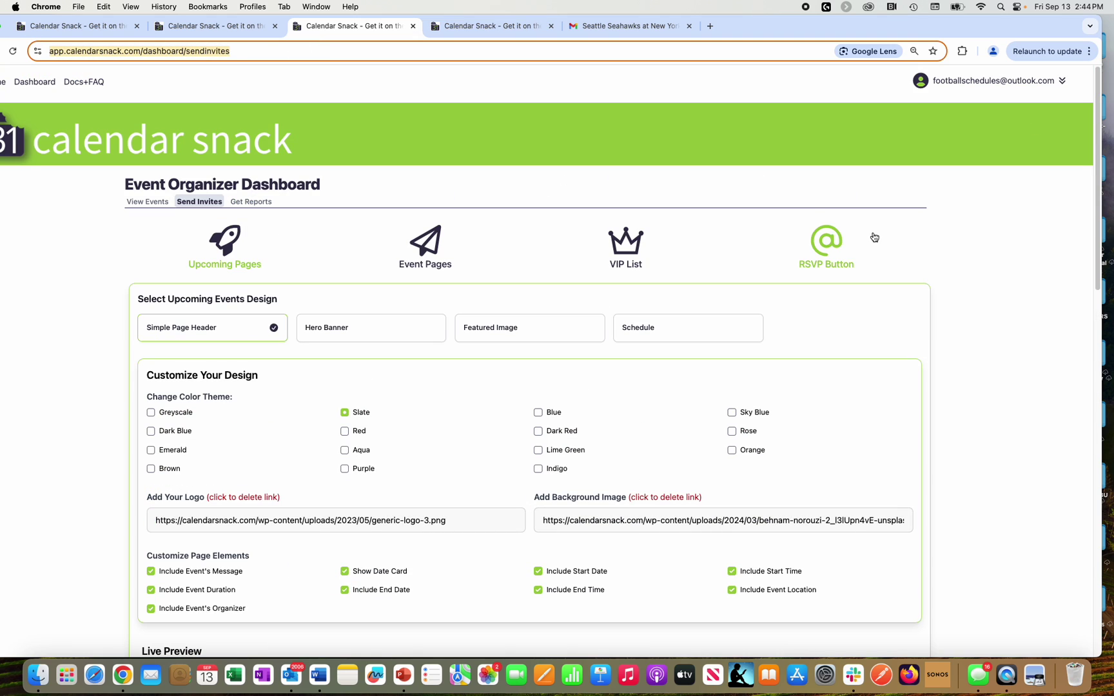
click(166, 205)
click(267, 204)
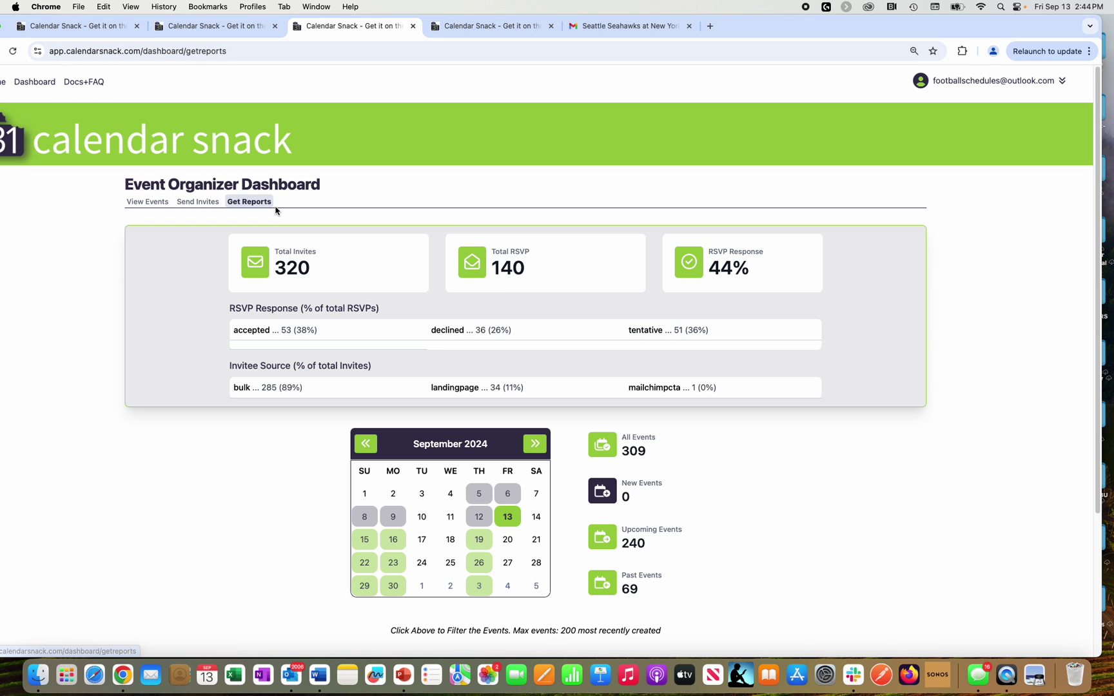
Step: Advance the reports calendar to December 2024 and filter the events to December 1
scroll(449, 368, down, 3)
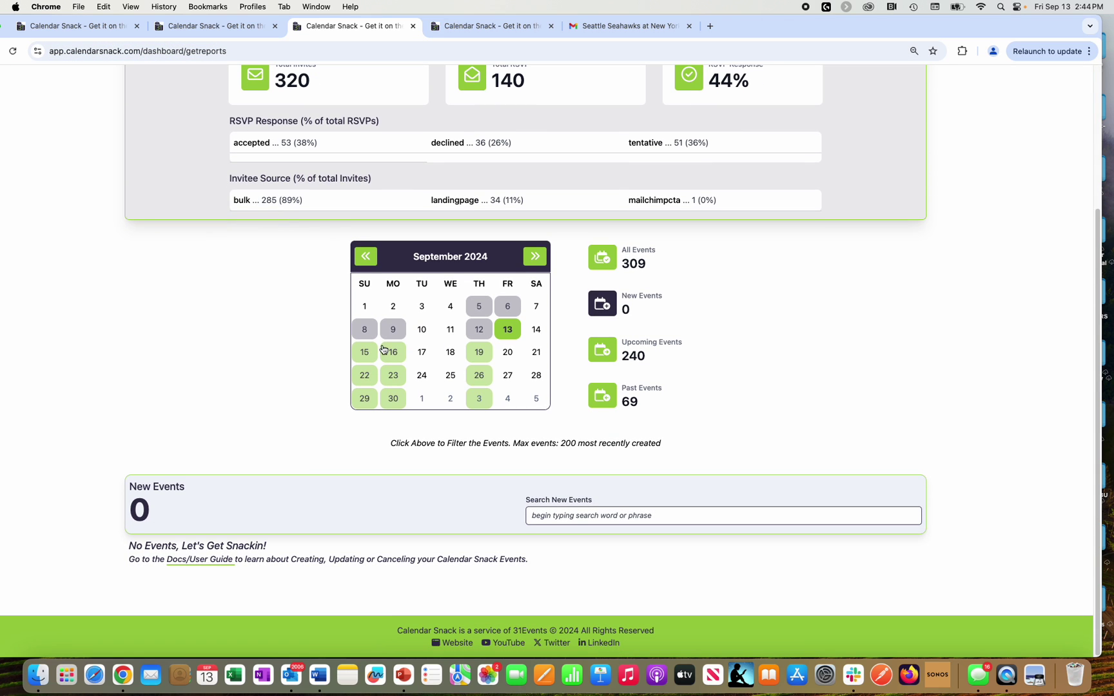
click(531, 257)
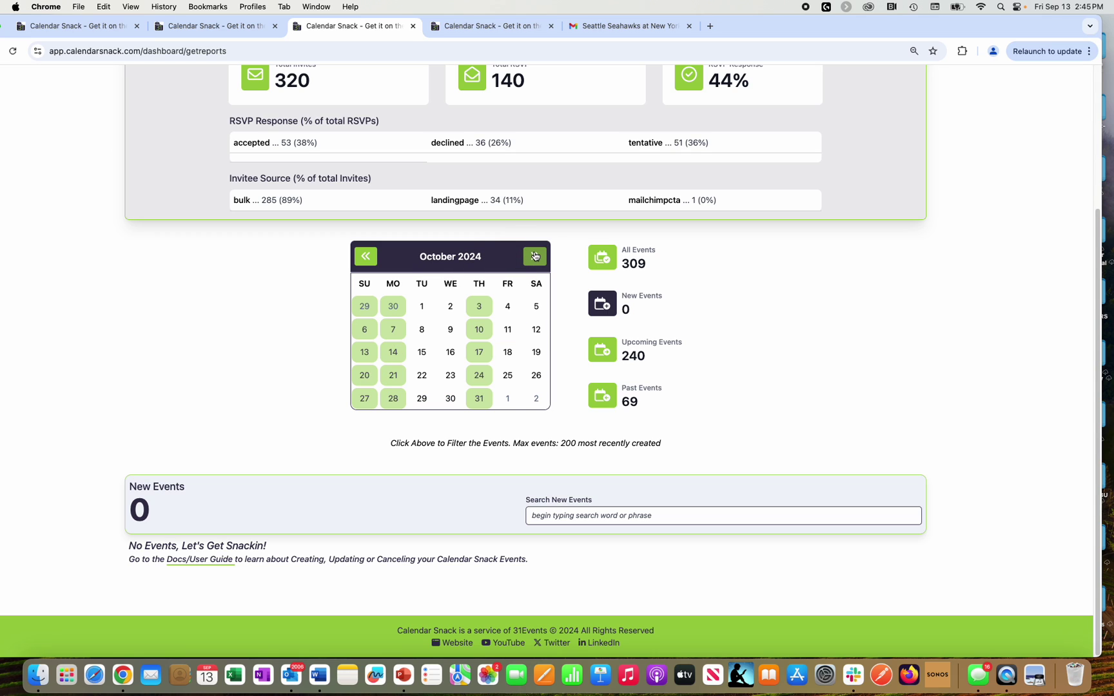
click(533, 256)
click(534, 256)
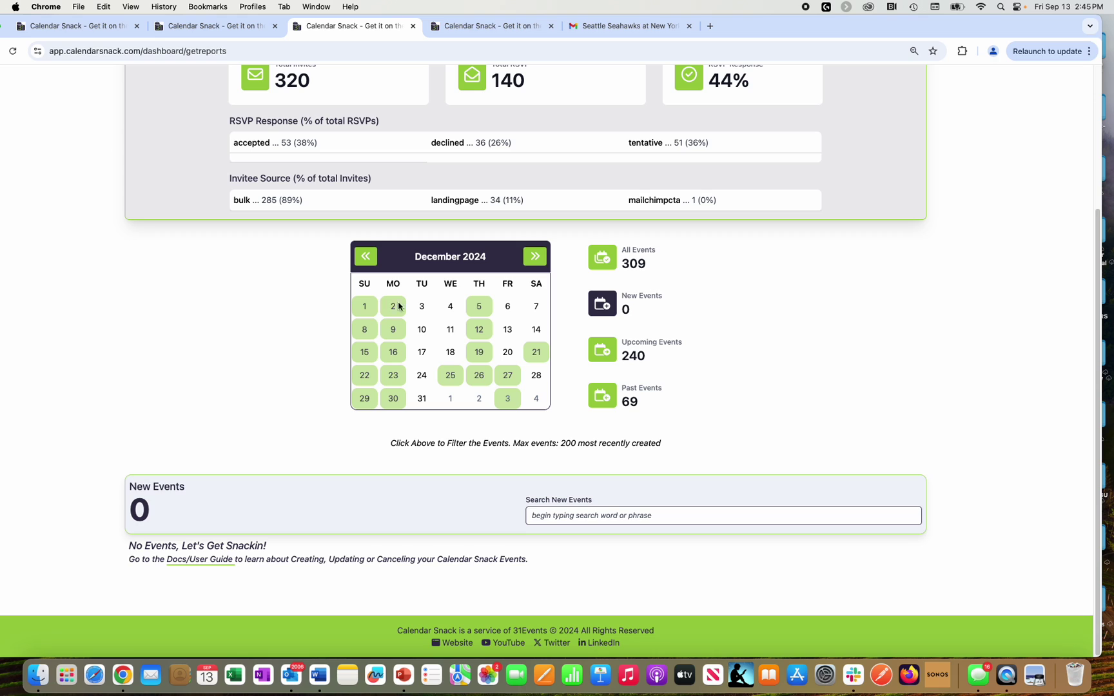
click(364, 308)
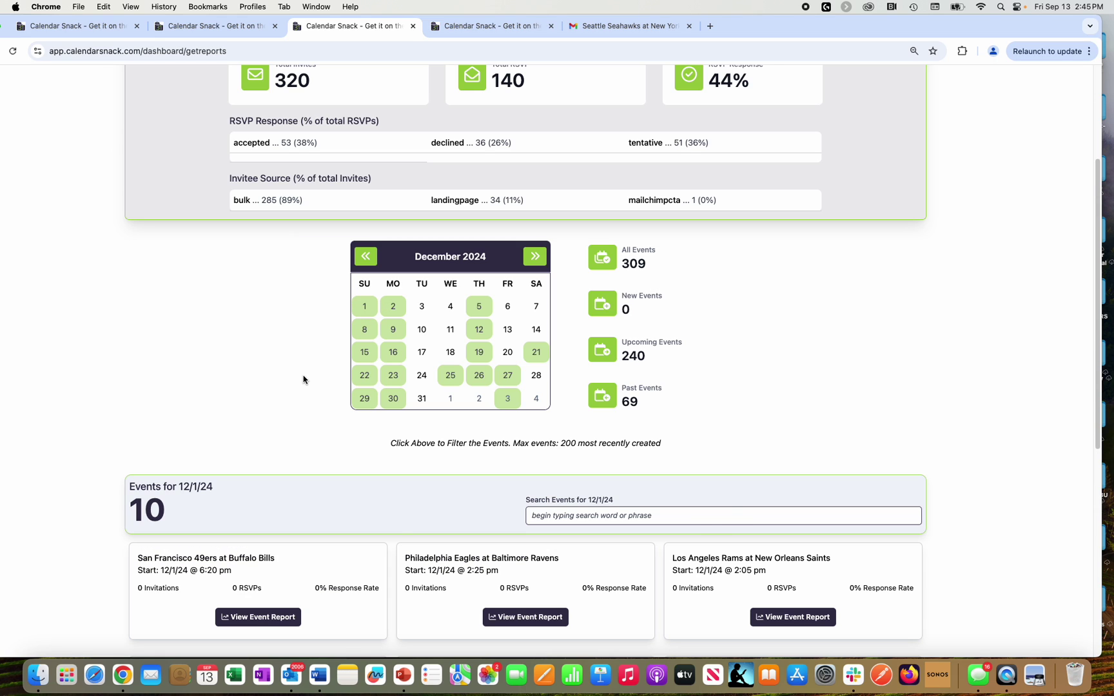
Step: Recheck the Jets invite email, search the 12/1/24 events for "jets" and open the Seattle Seahawks at New York Jets event report
click(598, 29)
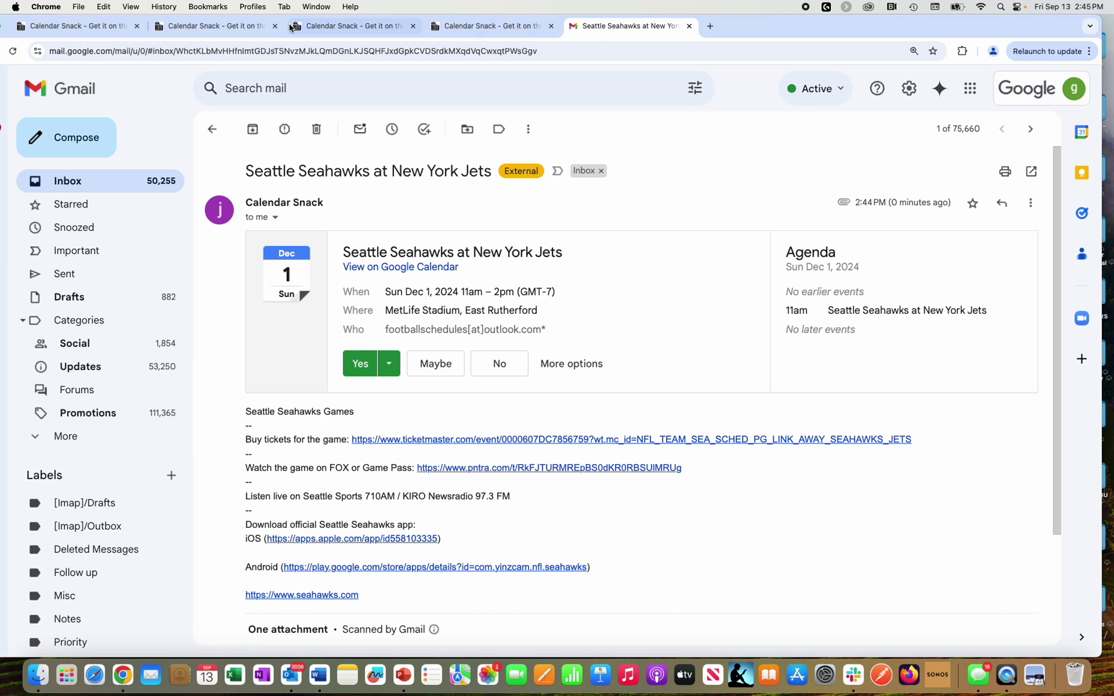
click(320, 26)
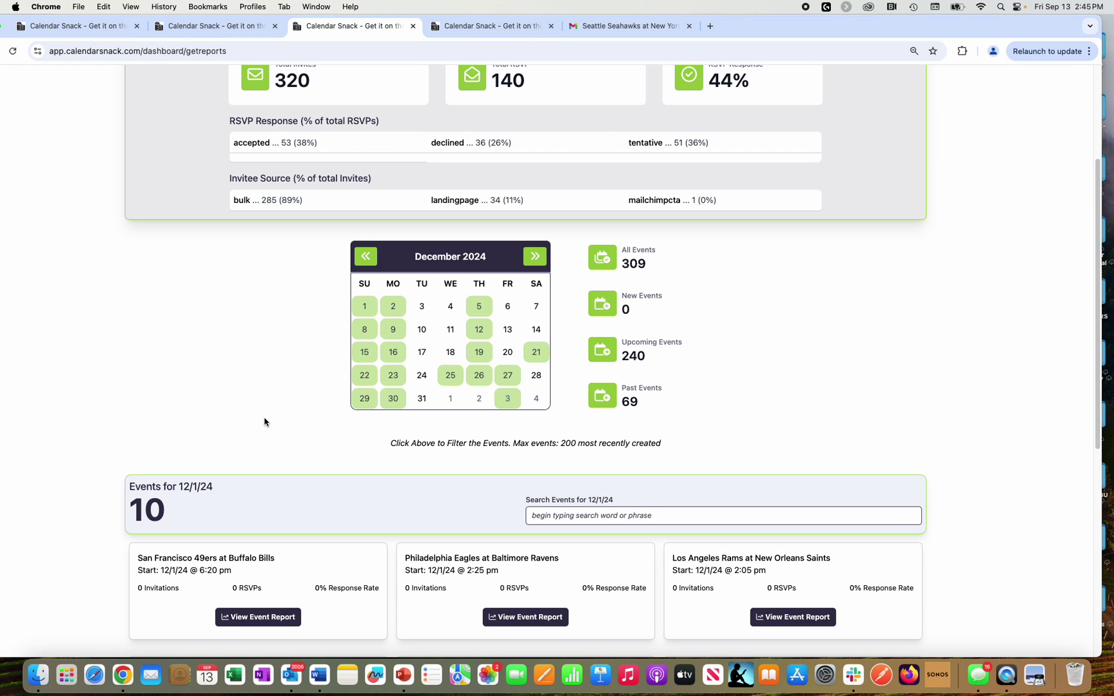
click(577, 520)
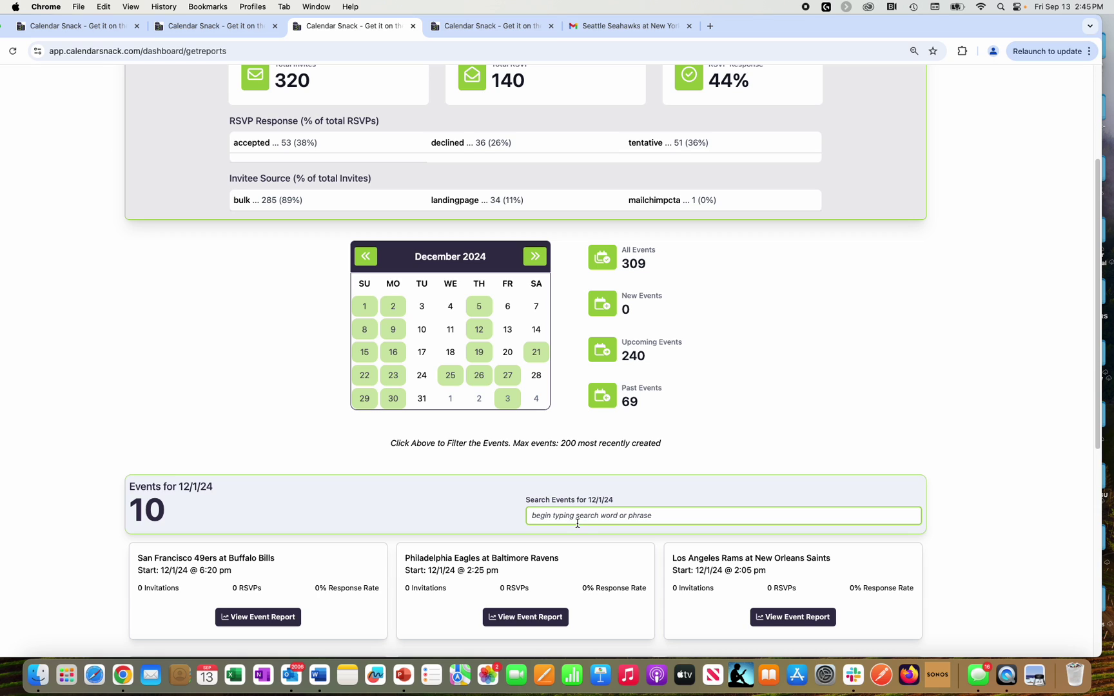
text(jets)
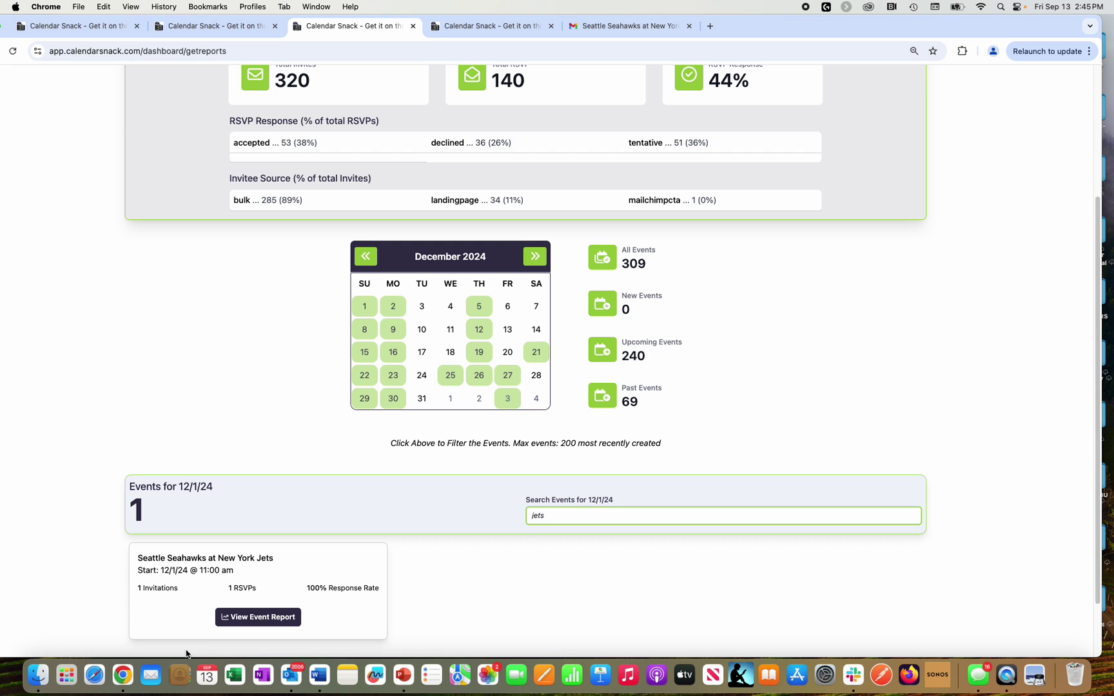
click(224, 619)
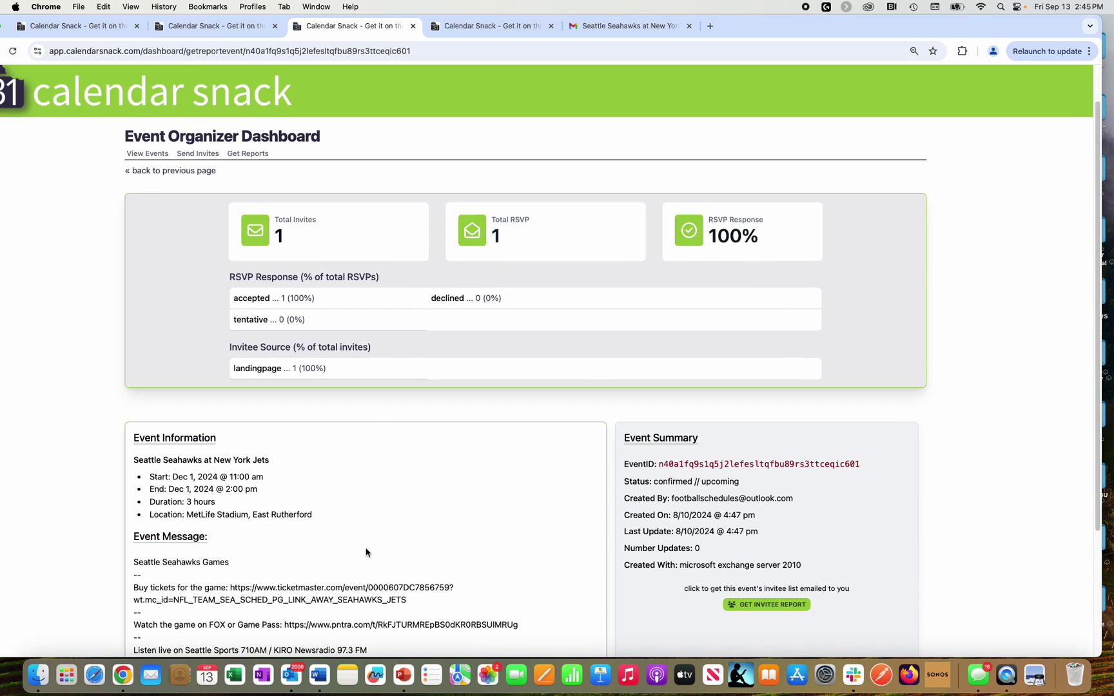
Step: Review the Seattle Seahawks at New York Jets event report and have its invitee report emailed to the organizer
key(super+equal)
key(super+equal)
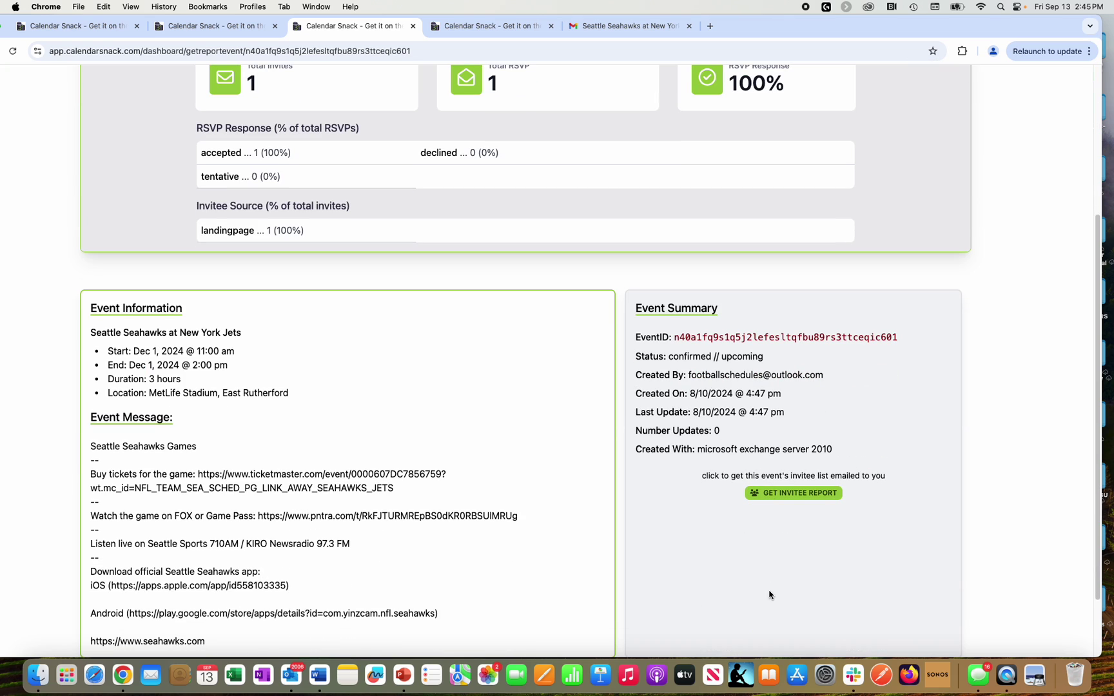
scroll(773, 588, up, 5)
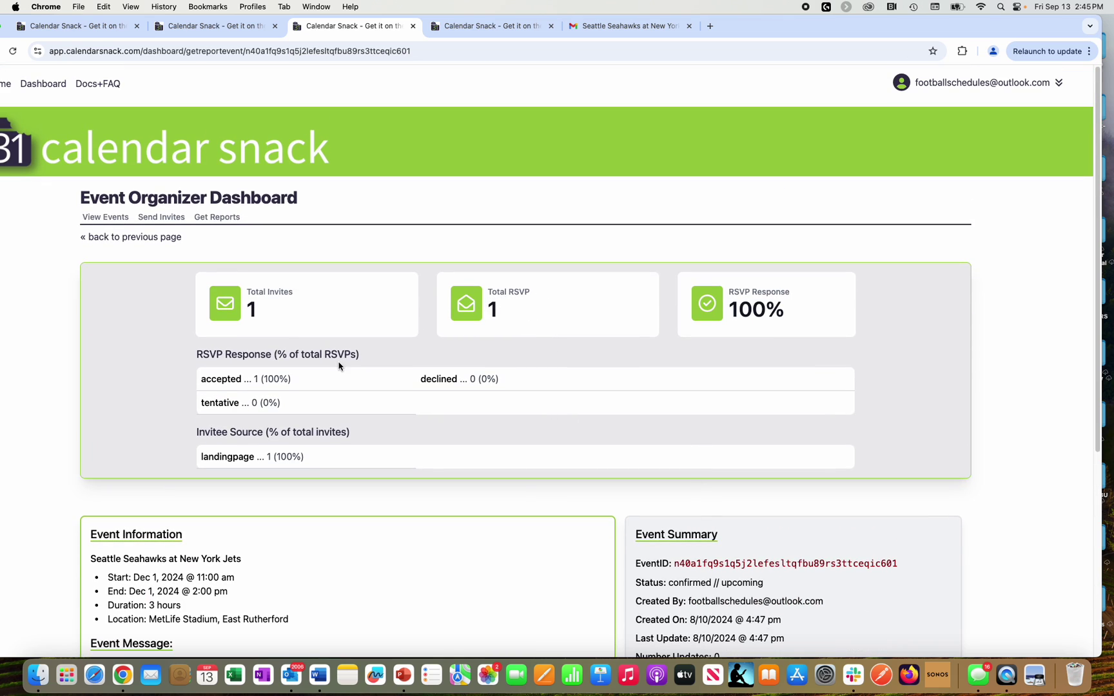
scroll(687, 441, down, 5)
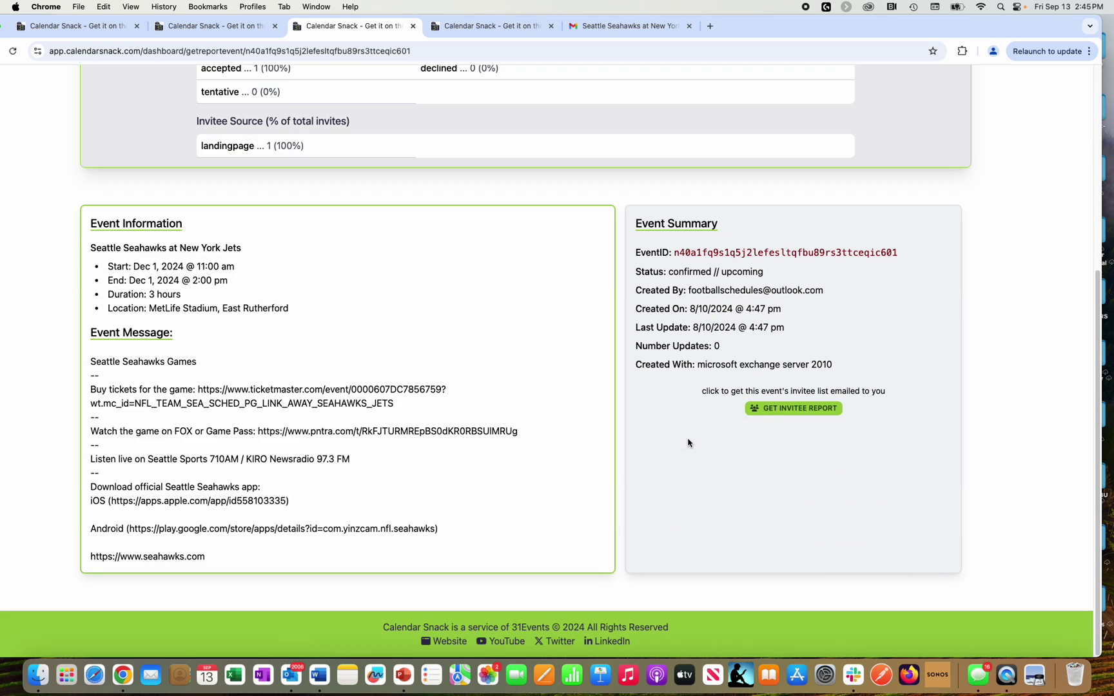
click(777, 418)
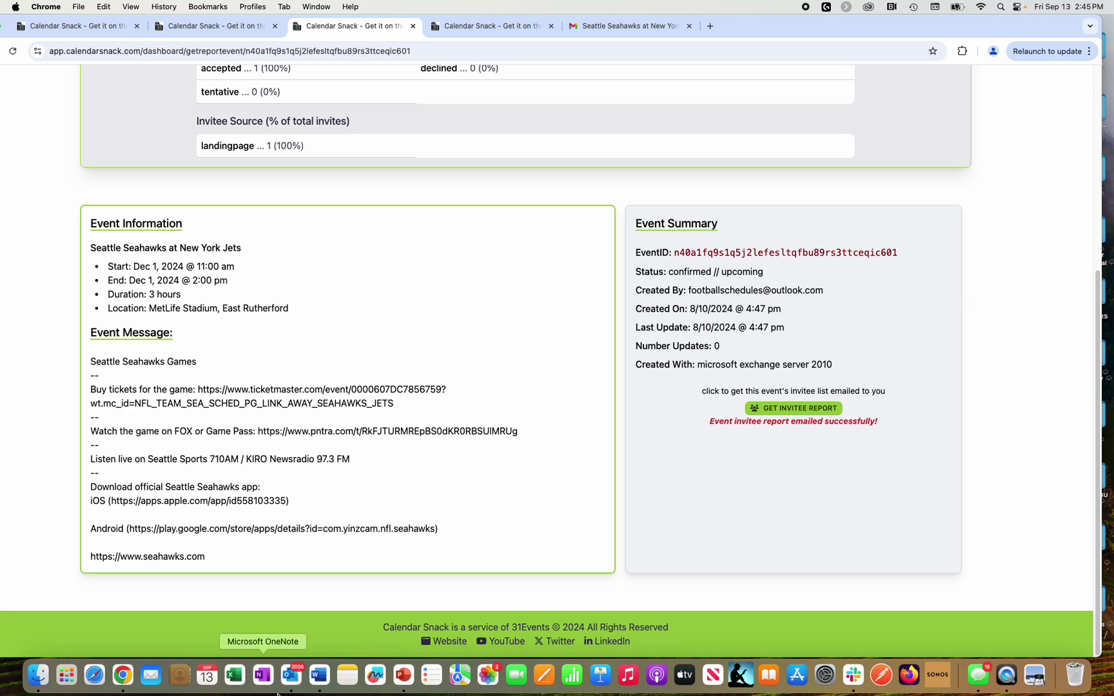
Step: Switch to Outlook and check the football schedules account's inbox, including its Other mail, for the invitee report
click(291, 675)
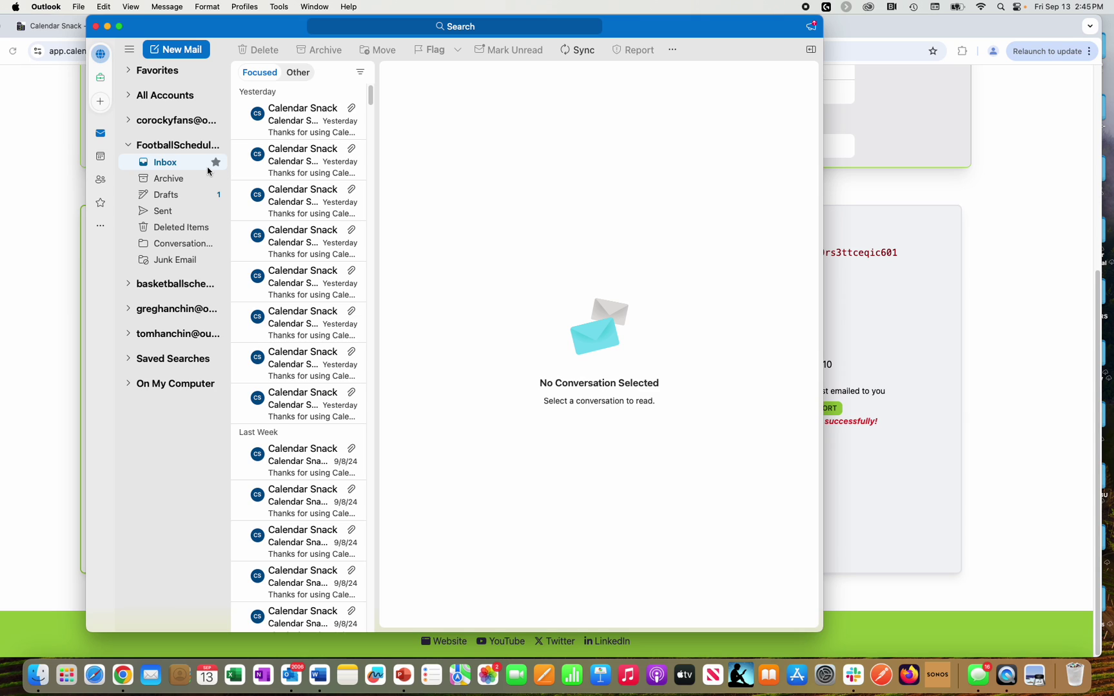
click(166, 161)
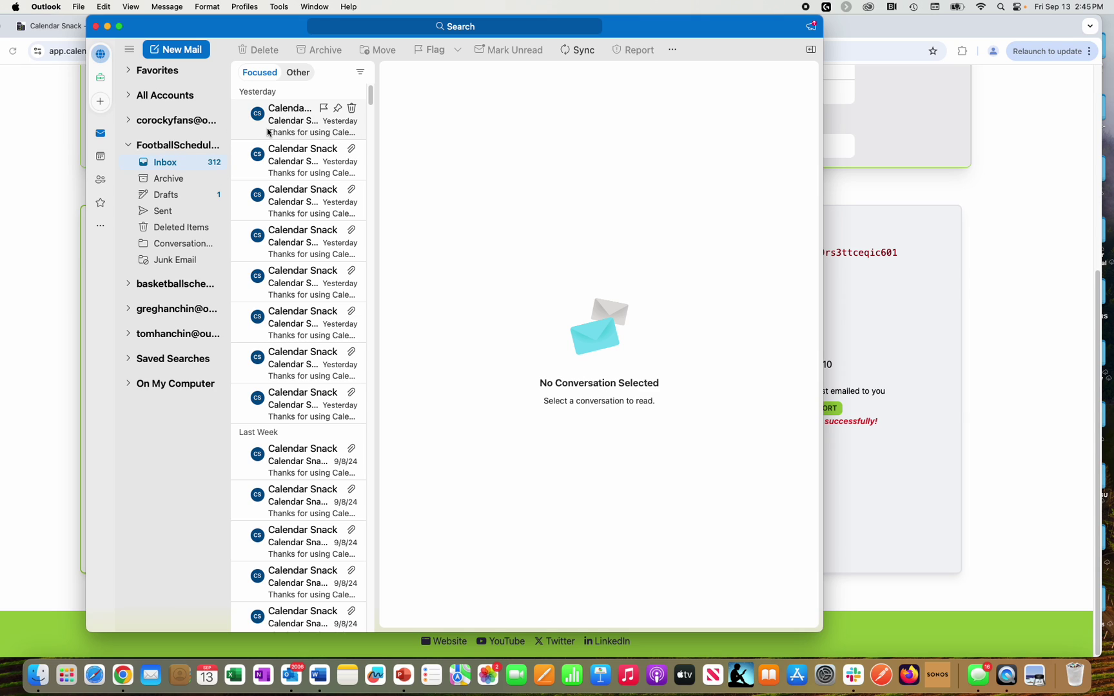
click(298, 73)
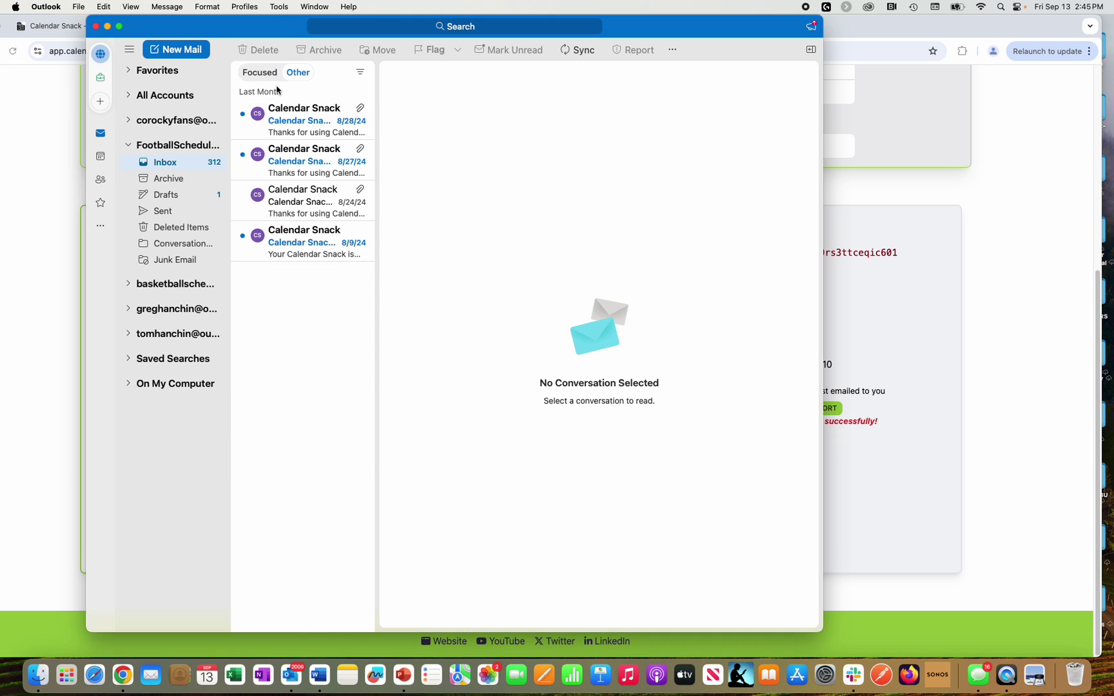
click(176, 163)
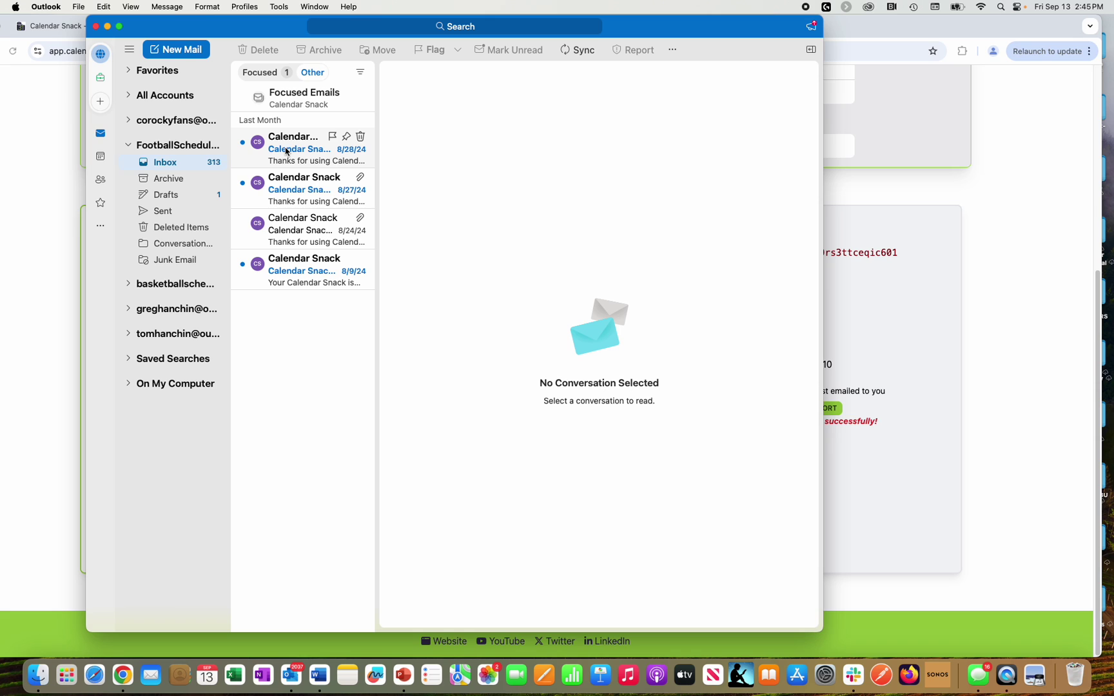
Step: Open today's Calendar Snack Event Report email from the Focused mail and preview its attached CSV file
click(294, 104)
double_click(289, 118)
click(551, 175)
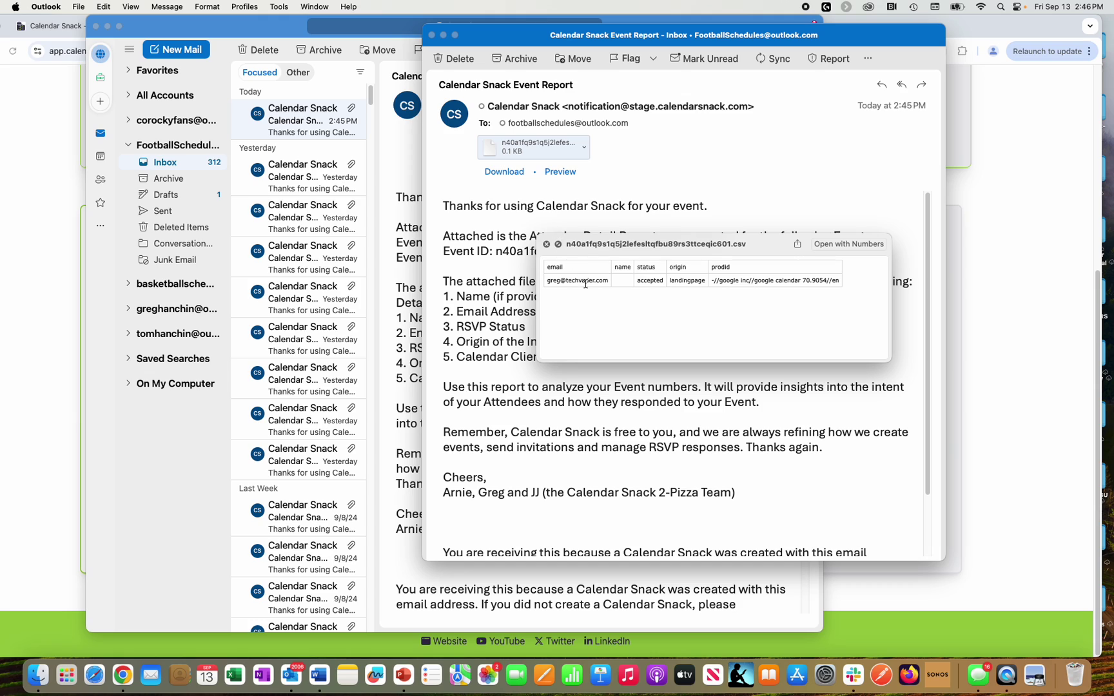